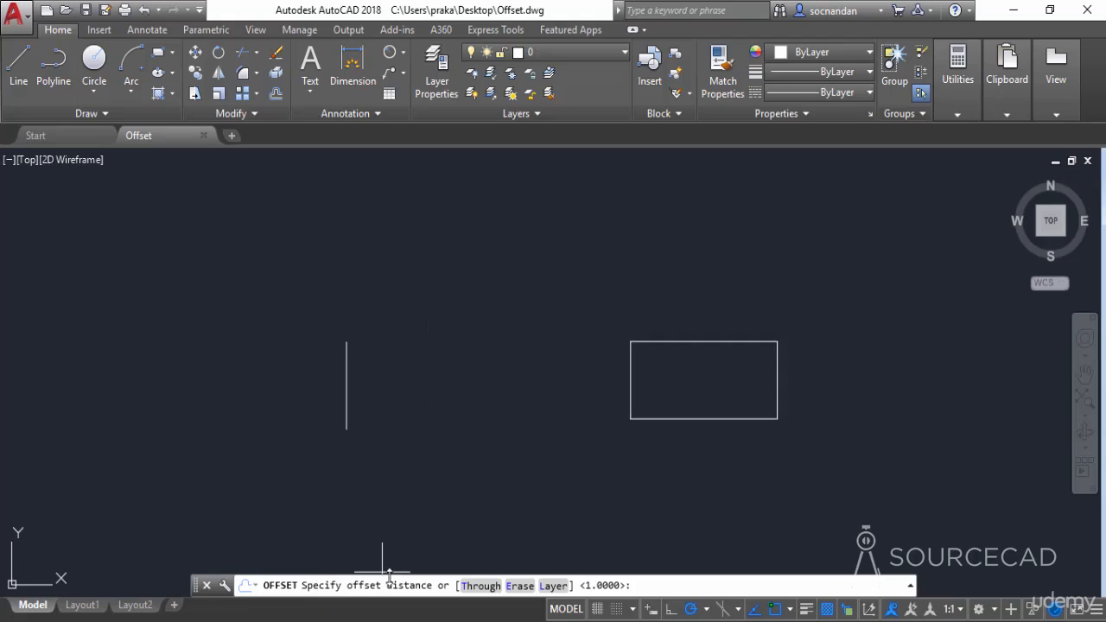
# Step: Offset the vertical line by 2 units to its right, repeating from each new copy until there are four copies
pyautogui.write('2')
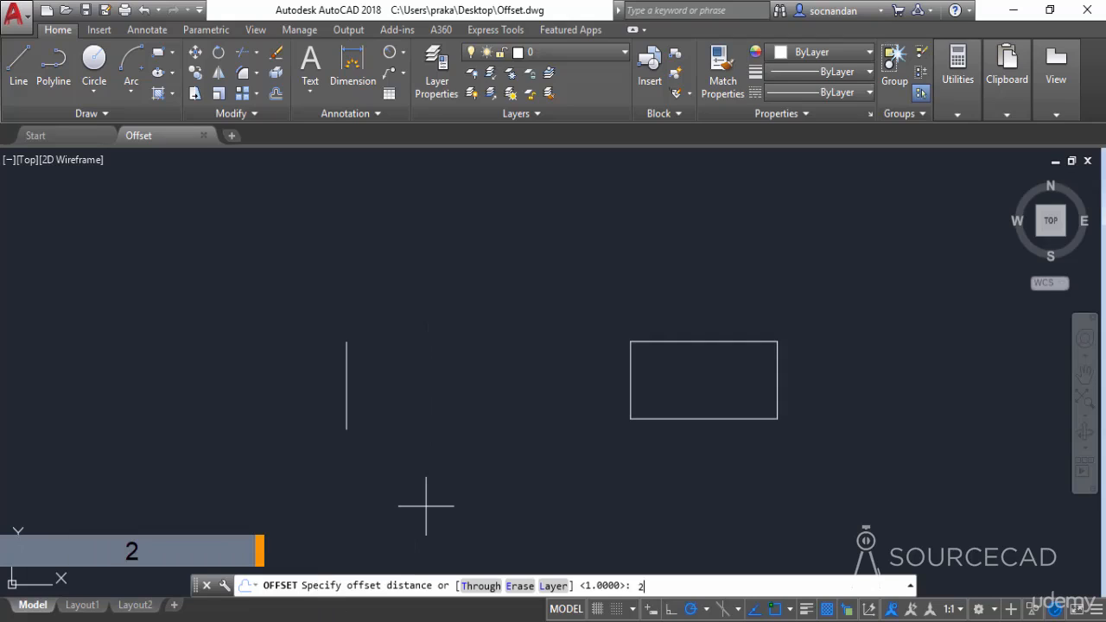
pyautogui.press('Return')
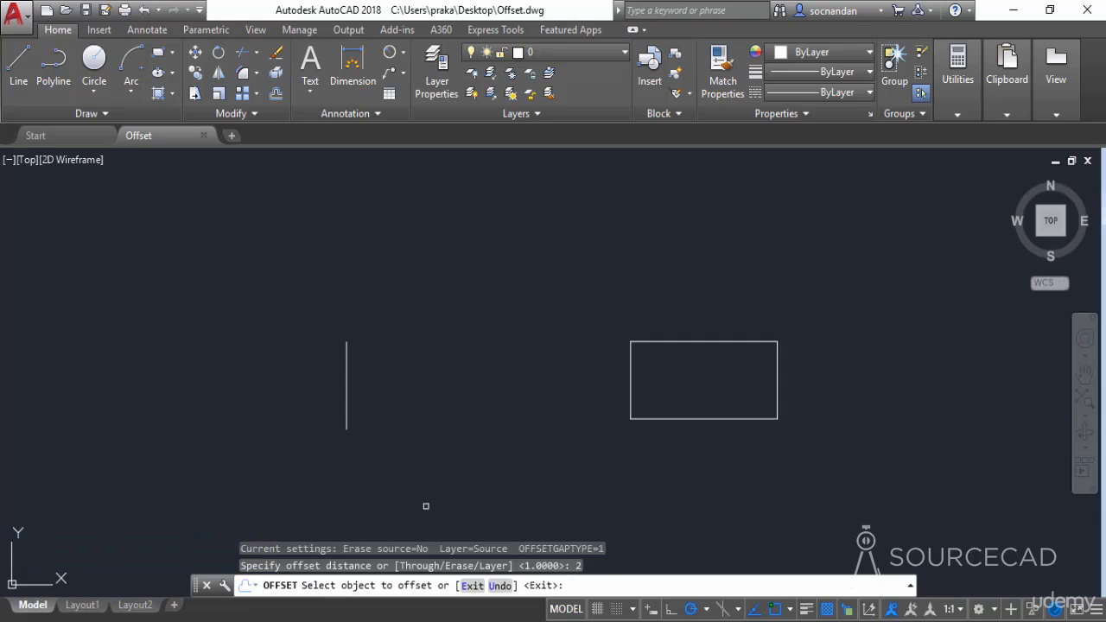
pyautogui.click(346, 372)
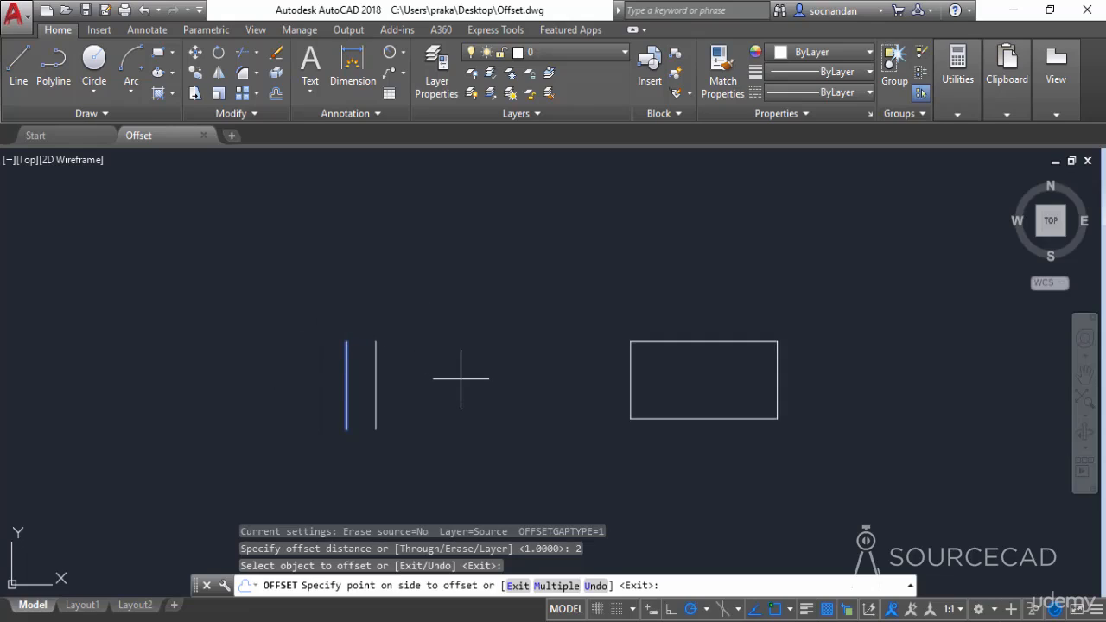
pyautogui.click(478, 385)
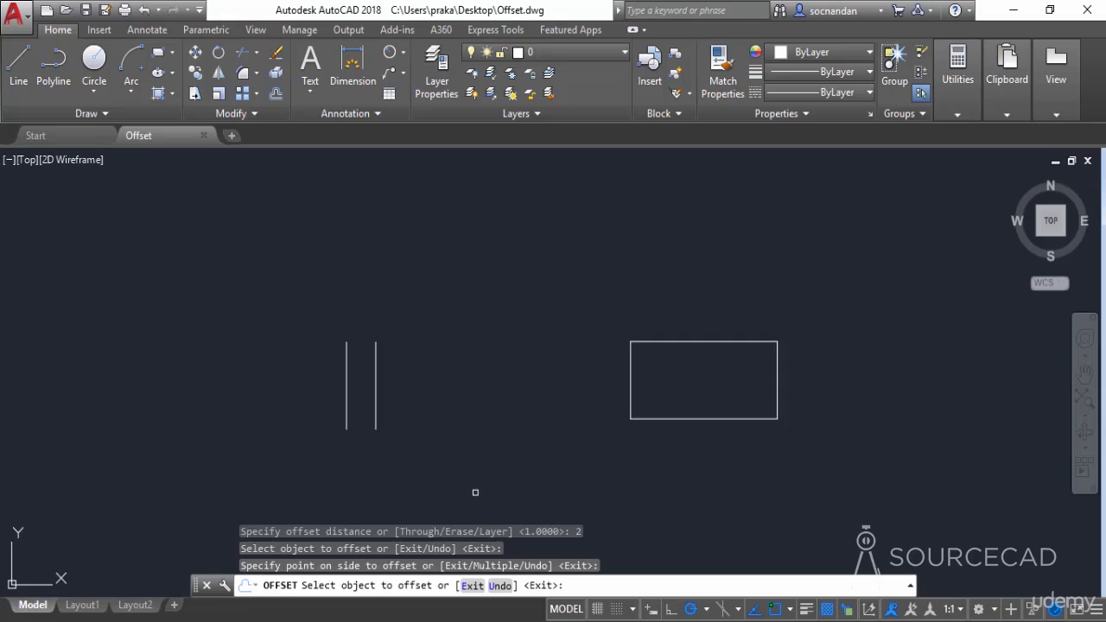
pyautogui.click(377, 365)
pyautogui.click(459, 367)
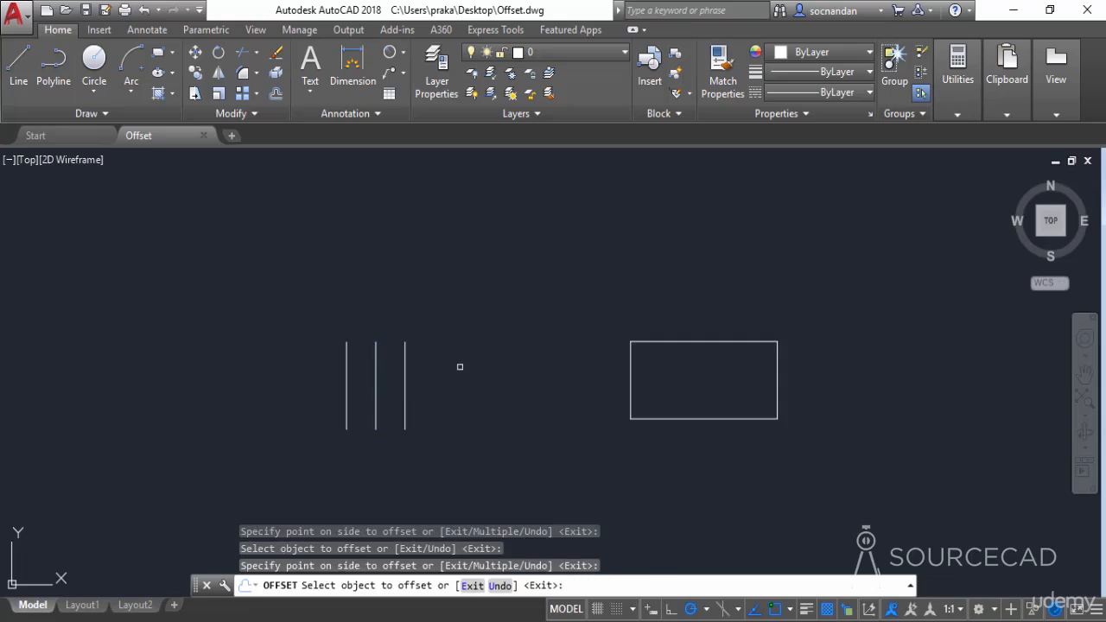
pyautogui.click(405, 371)
pyautogui.click(435, 367)
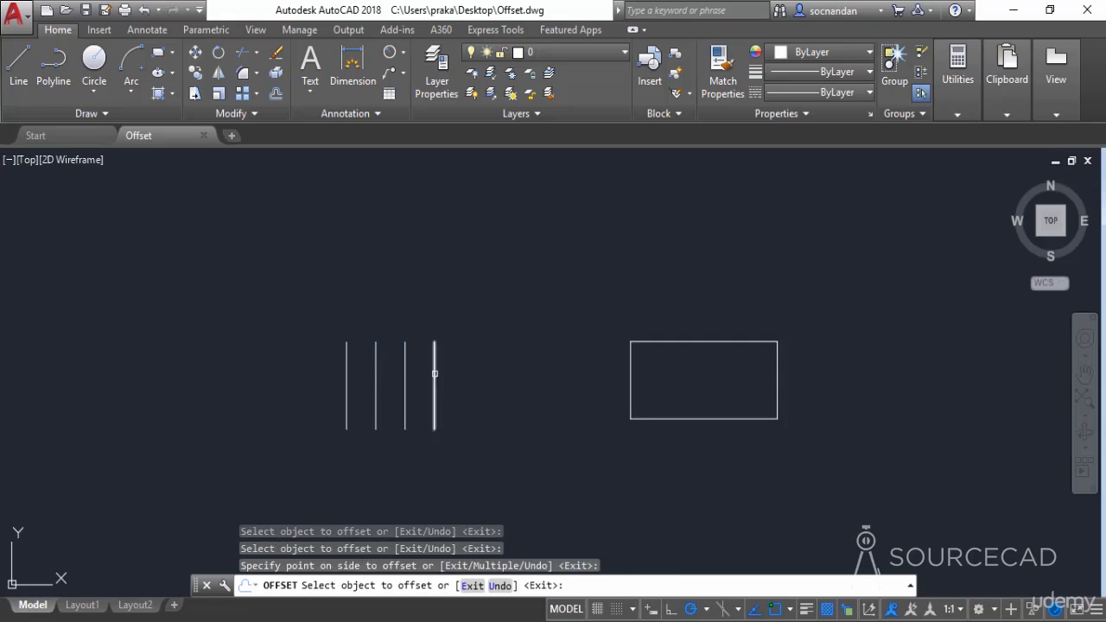
pyautogui.click(434, 380)
pyautogui.click(462, 359)
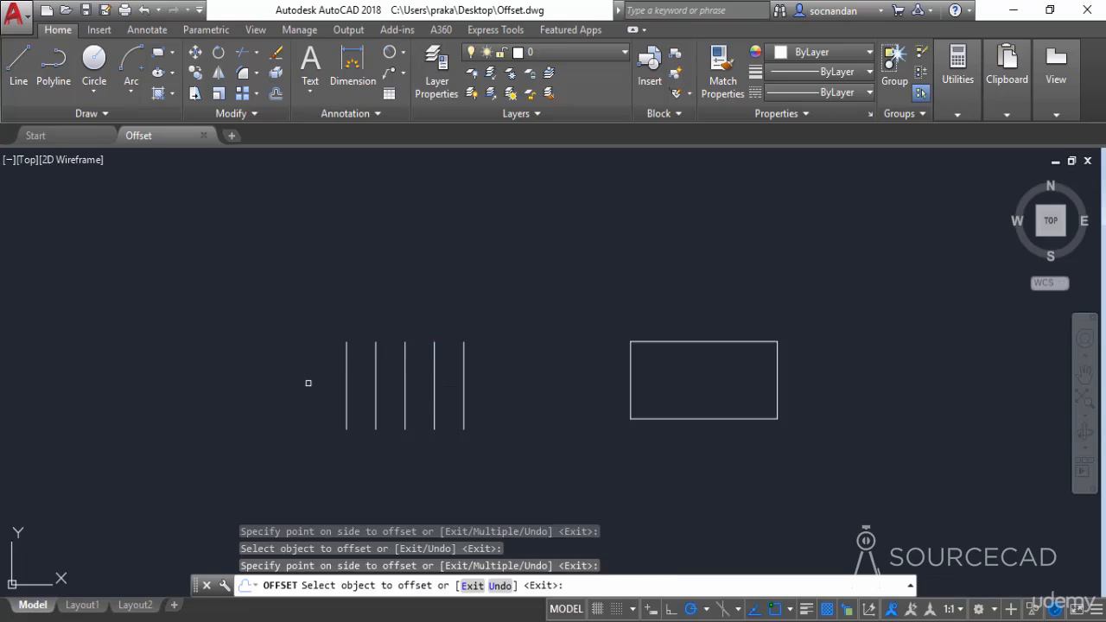
# Step: Offset two more copies at 2-unit spacing to the left of the original vertical line, and undo all the offset copies
pyautogui.click(348, 354)
pyautogui.click(312, 365)
pyautogui.click(317, 368)
pyautogui.click(290, 370)
pyautogui.press('Escape')
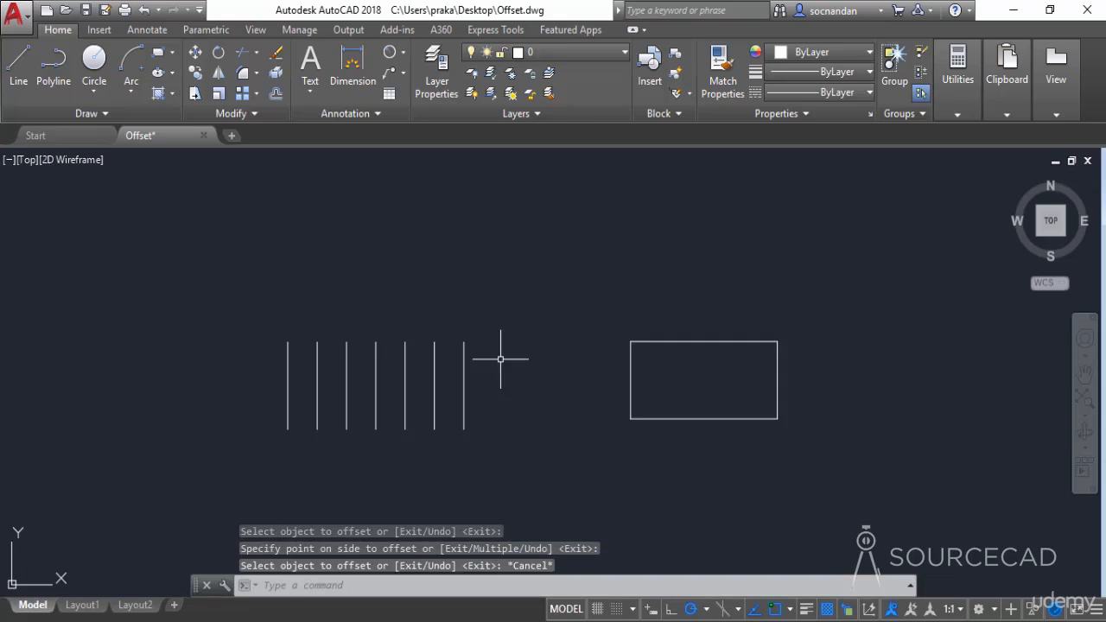
pyautogui.hotkey('ctrl', 'z')
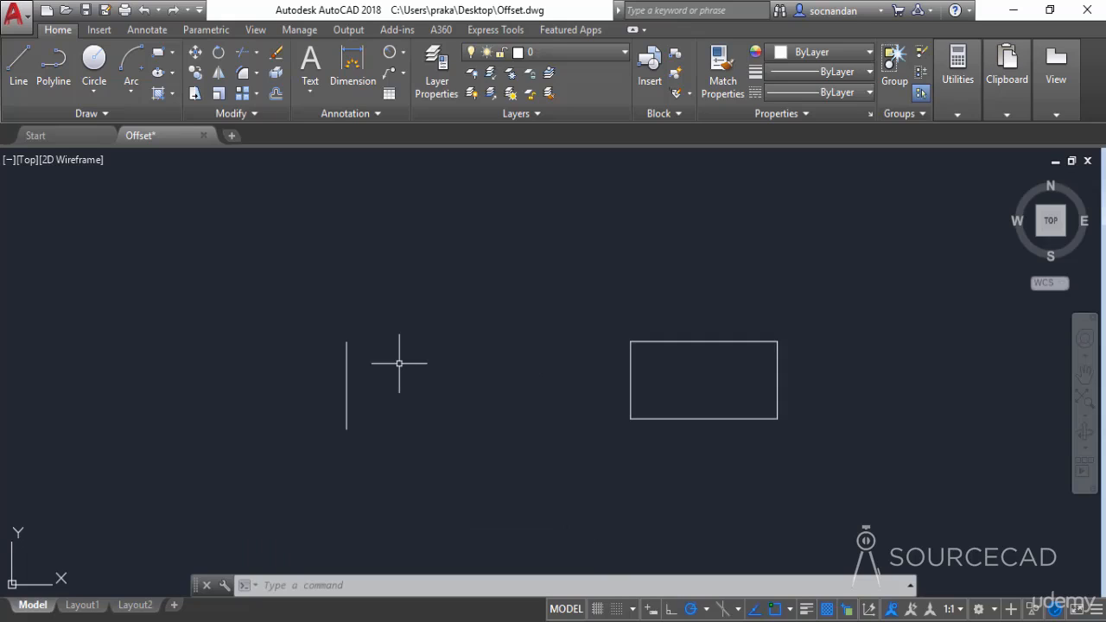
# Step: Offset the vertical line with distance 2 and the Multiple option, placing six copies to its right
pyautogui.click(276, 95)
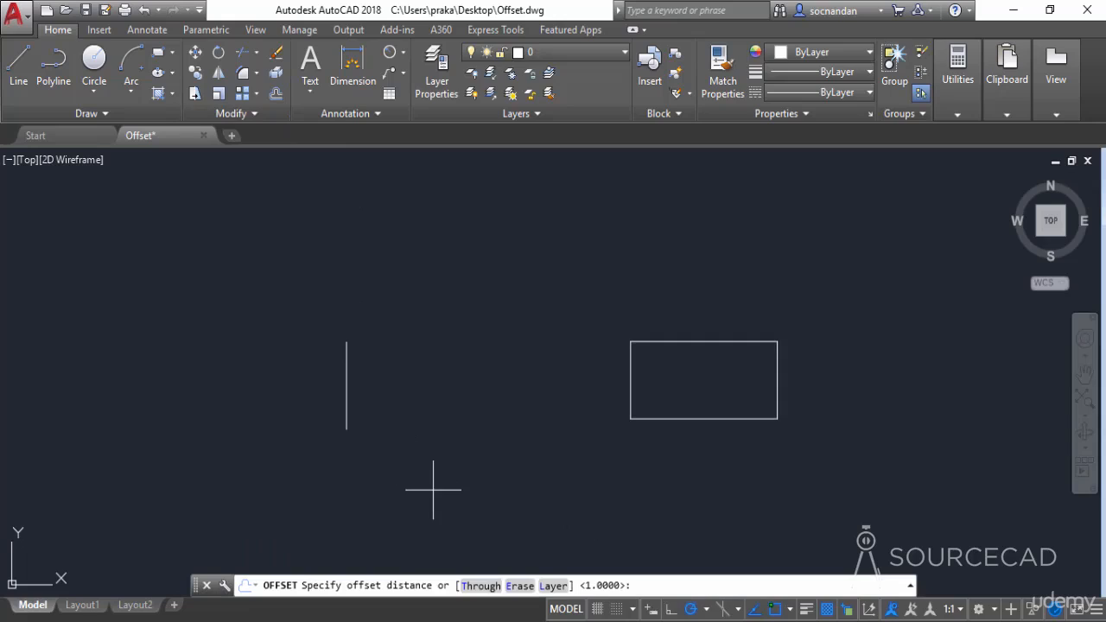
pyautogui.write('2')
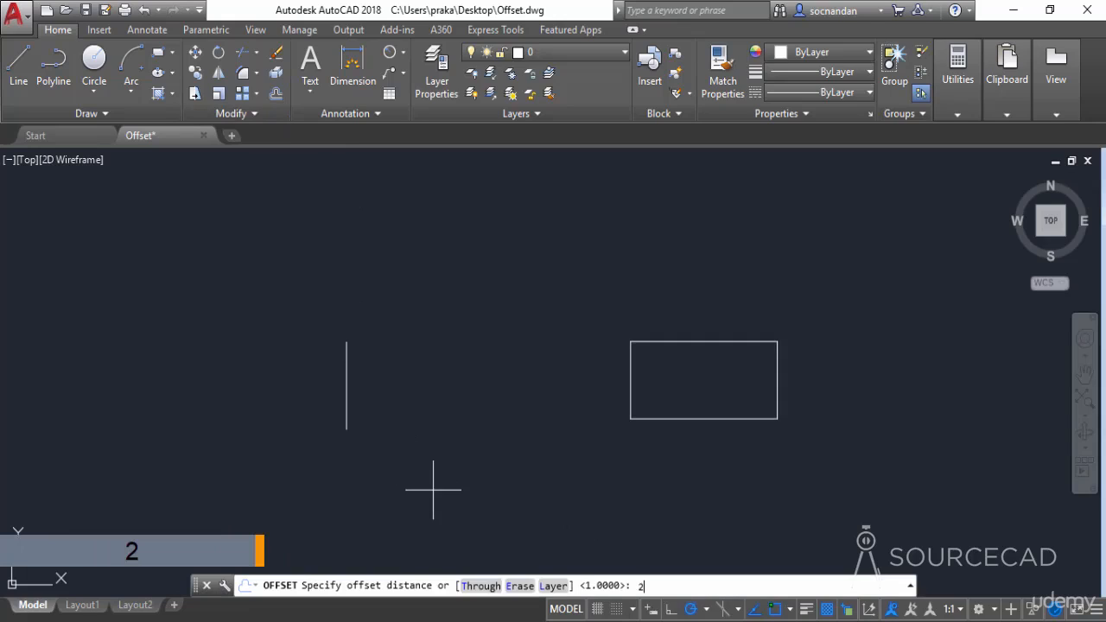
pyautogui.press('Return')
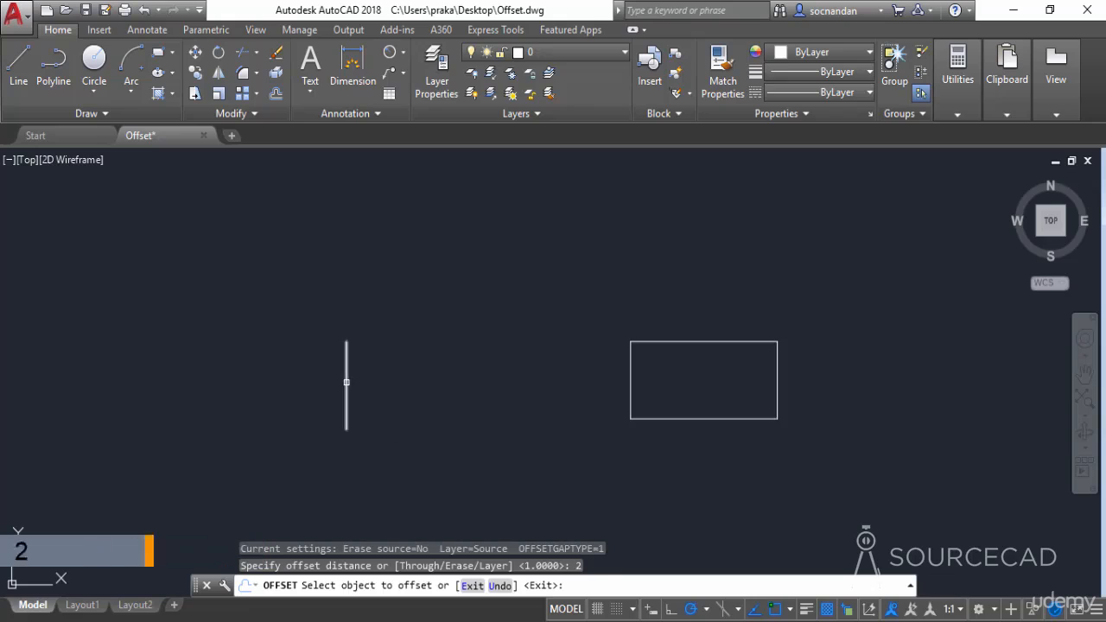
pyautogui.click(348, 389)
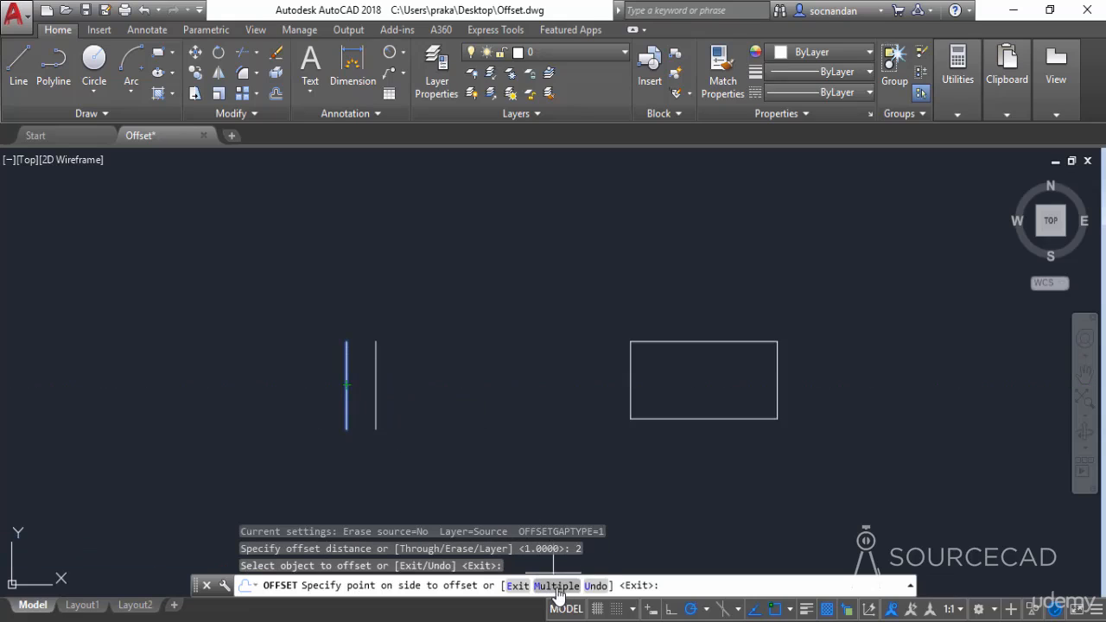
pyautogui.click(557, 586)
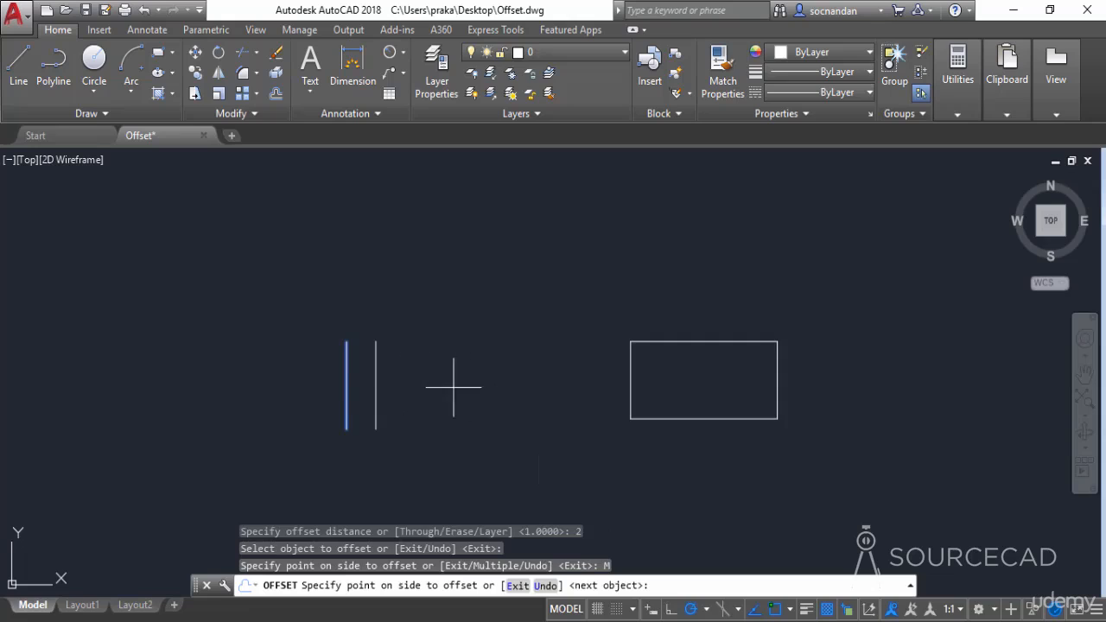
pyautogui.click(455, 377)
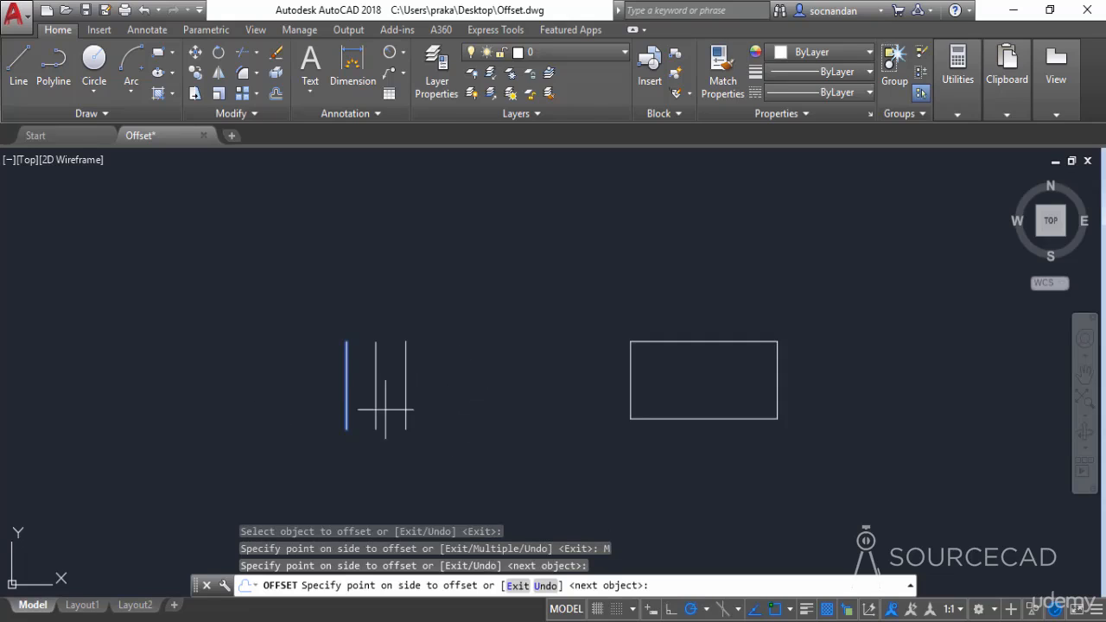
pyautogui.click(464, 384)
pyautogui.click(519, 382)
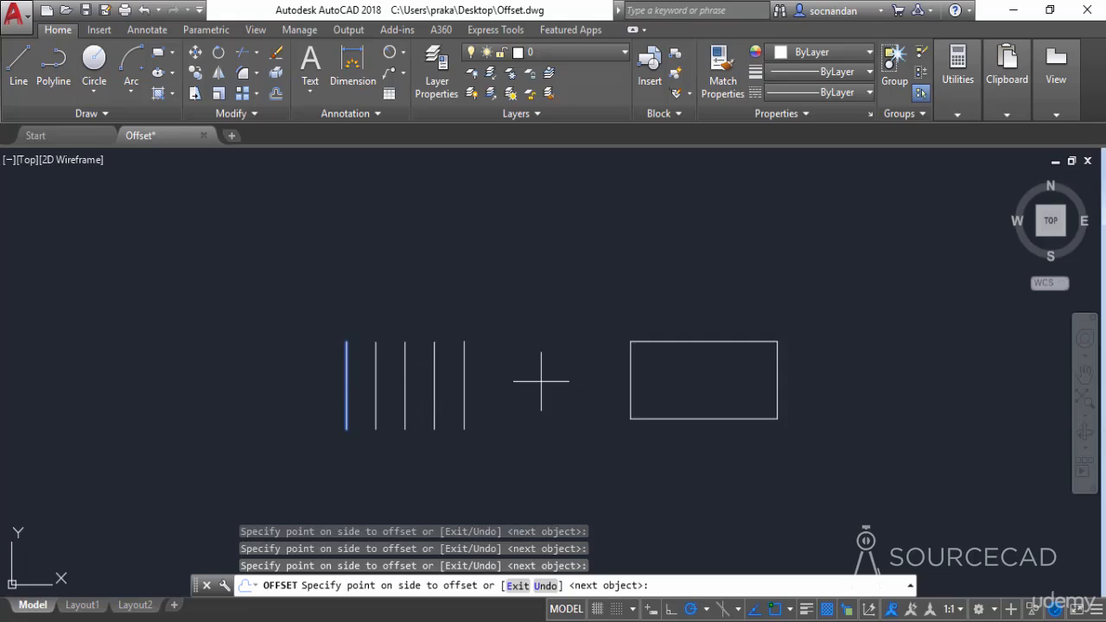
pyautogui.click(554, 378)
pyautogui.click(577, 378)
pyautogui.click(594, 390)
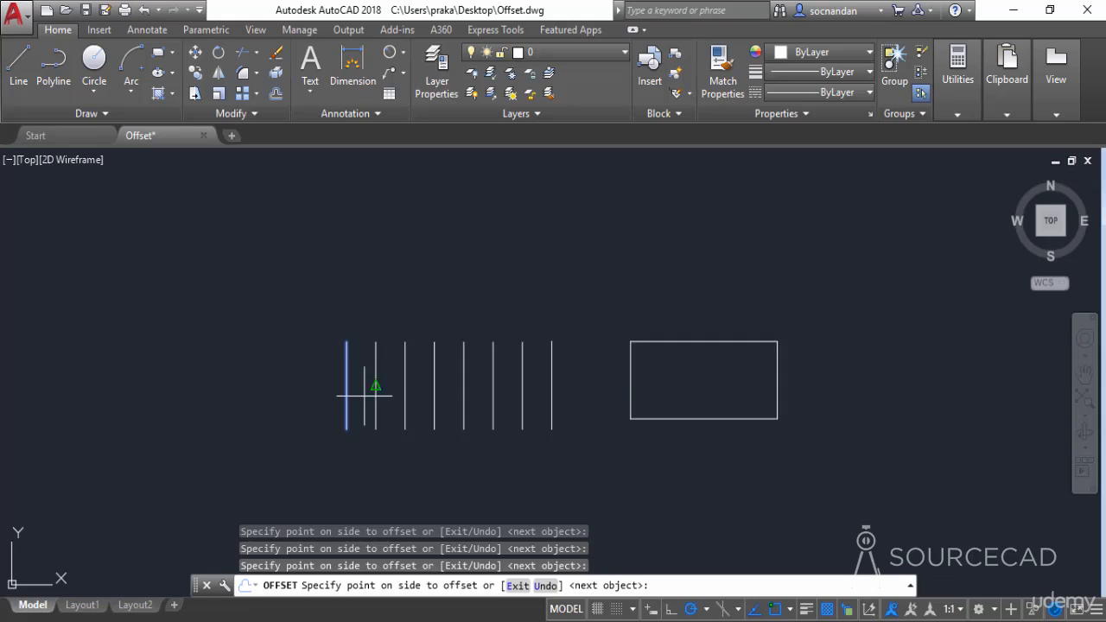
# Step: Place four more multiple-offset copies to the left of the original vertical line, and undo the whole multiple offset
pyautogui.click(260, 389)
pyautogui.click(207, 394)
pyautogui.click(172, 398)
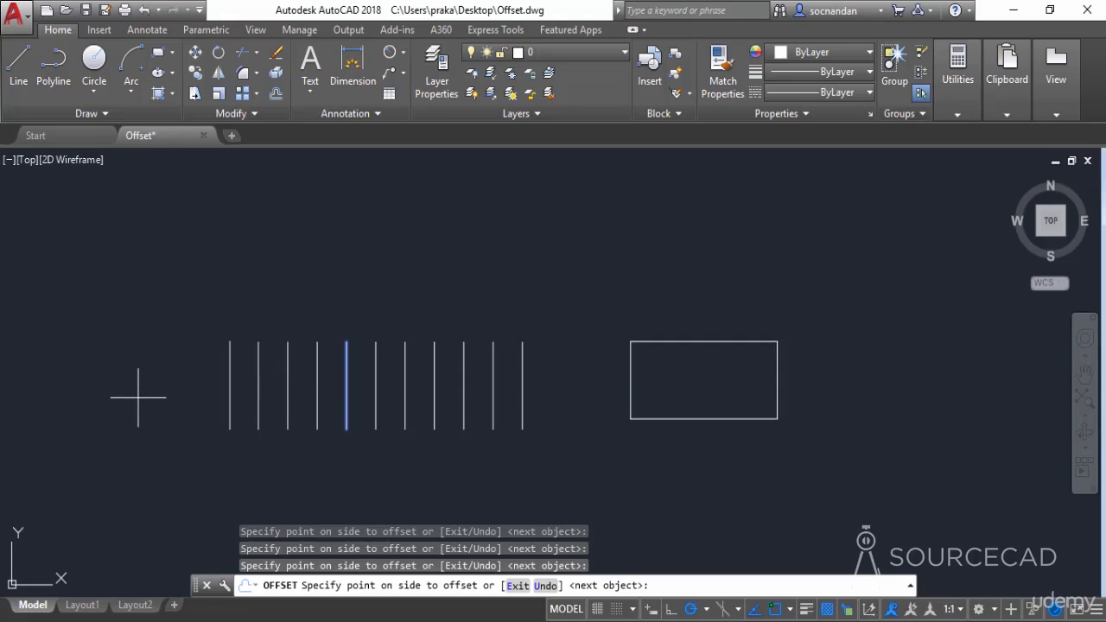
pyautogui.click(140, 395)
pyautogui.press('Escape')
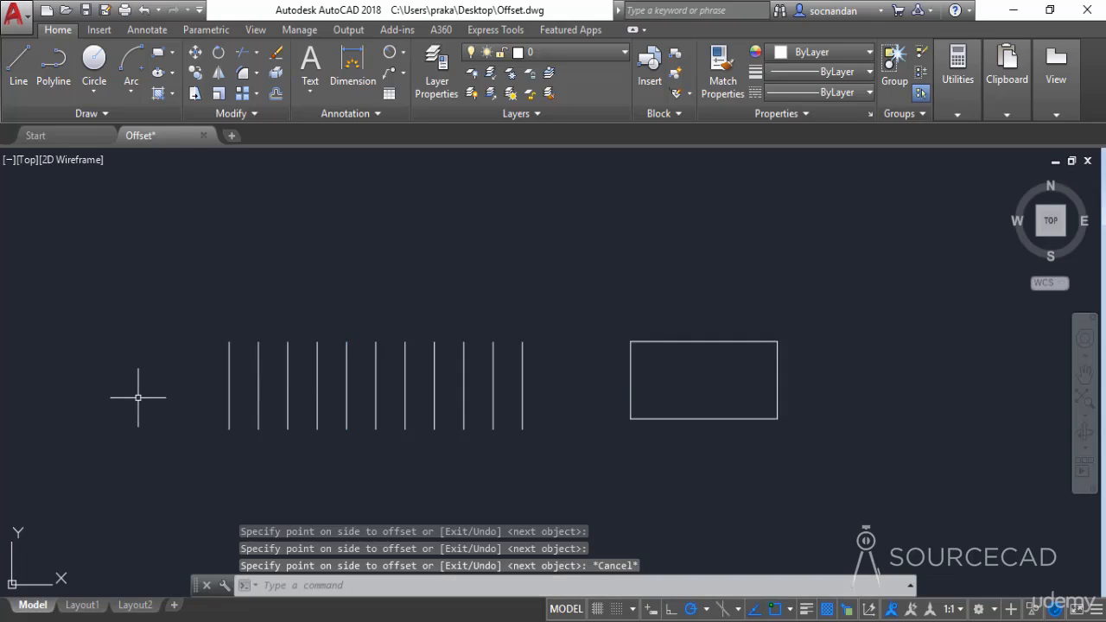
pyautogui.hotkey('ctrl', 'z')
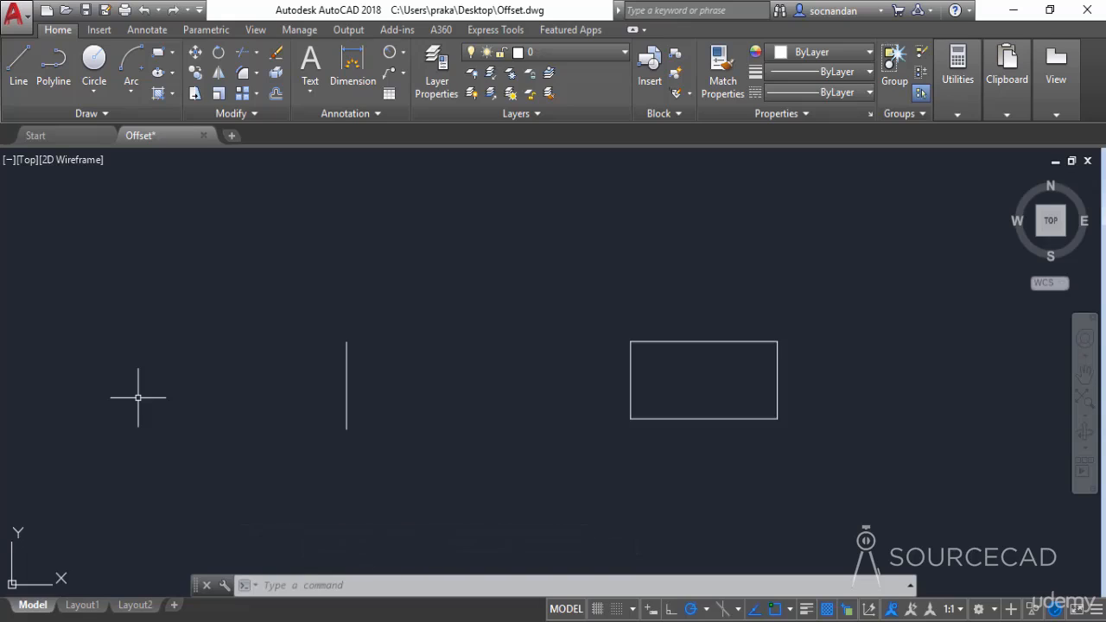
# Step: Offset the vertical line with the Through option to a freely picked point on its right, and offset that copy farther right
pyautogui.click(276, 95)
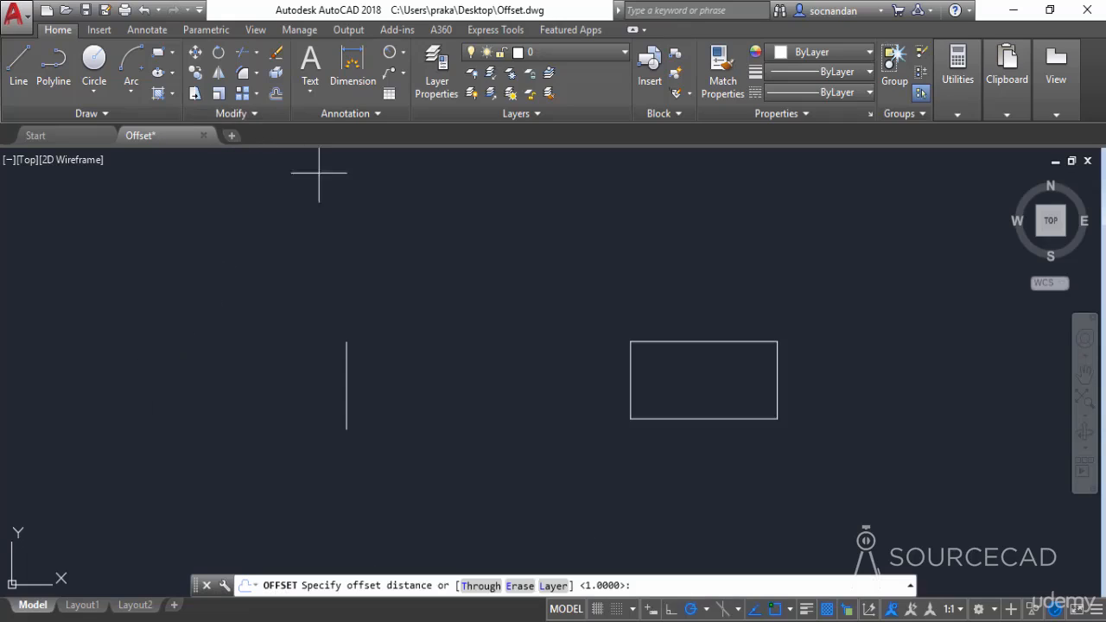
pyautogui.click(482, 586)
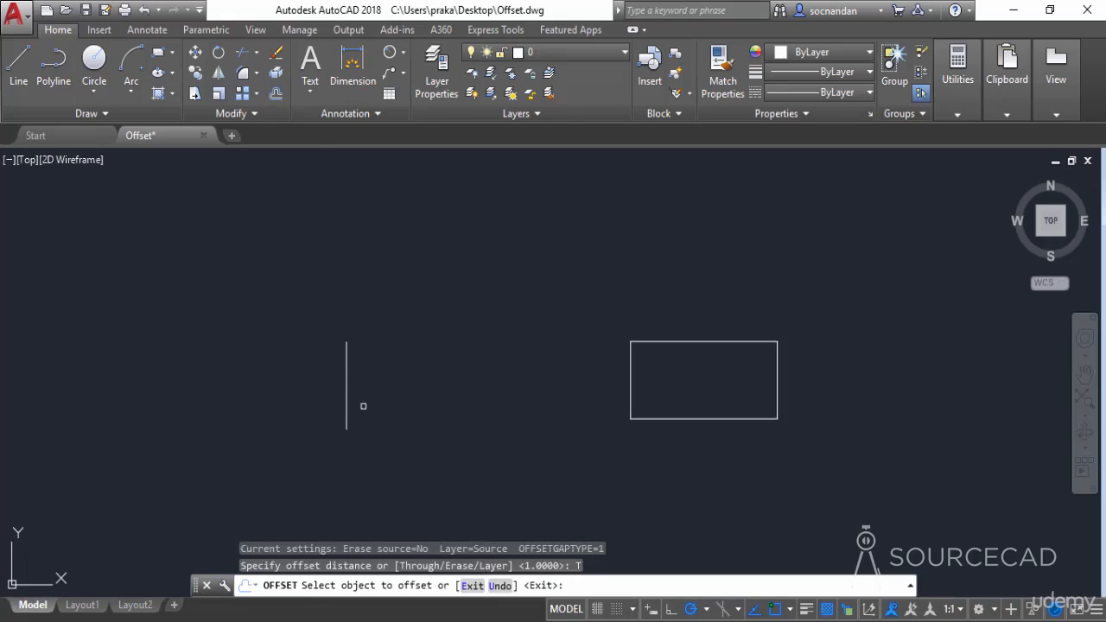
pyautogui.click(348, 385)
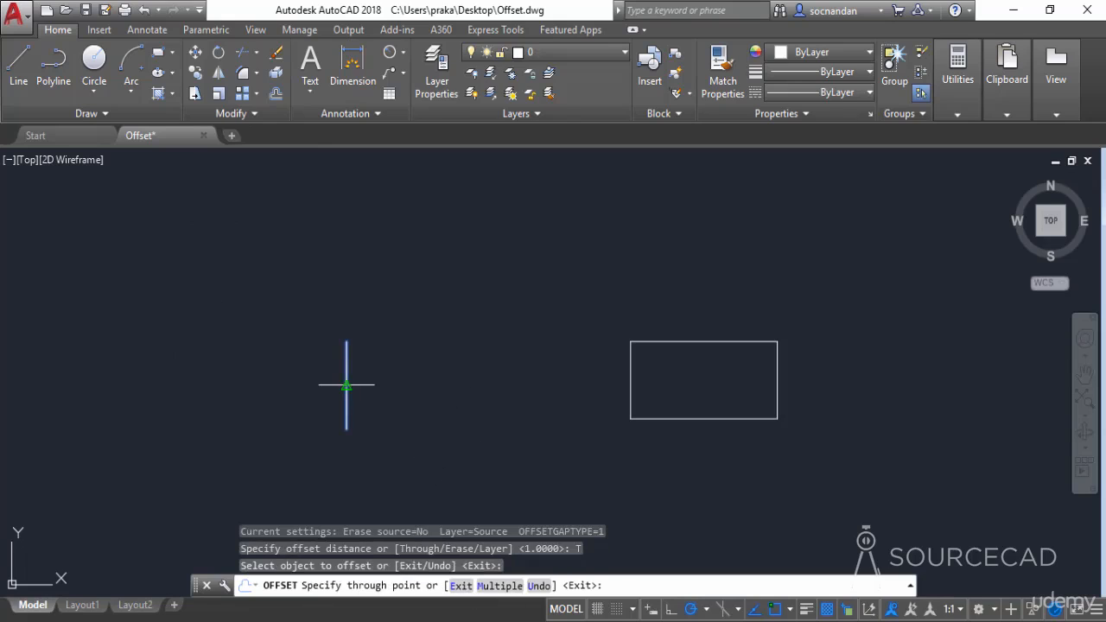
pyautogui.click(394, 385)
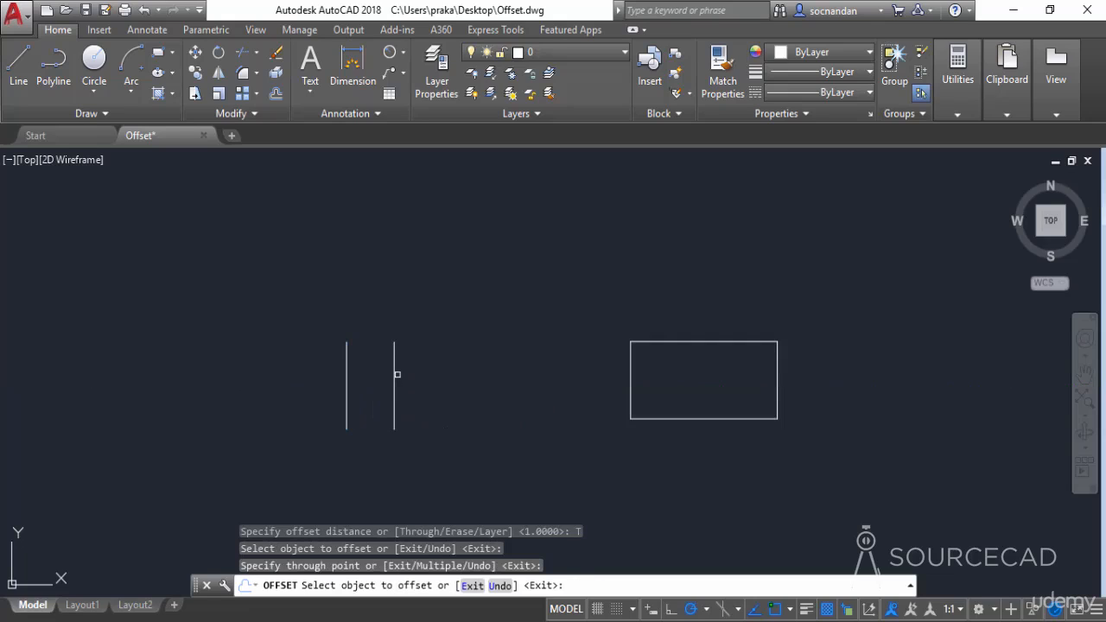
pyautogui.click(395, 370)
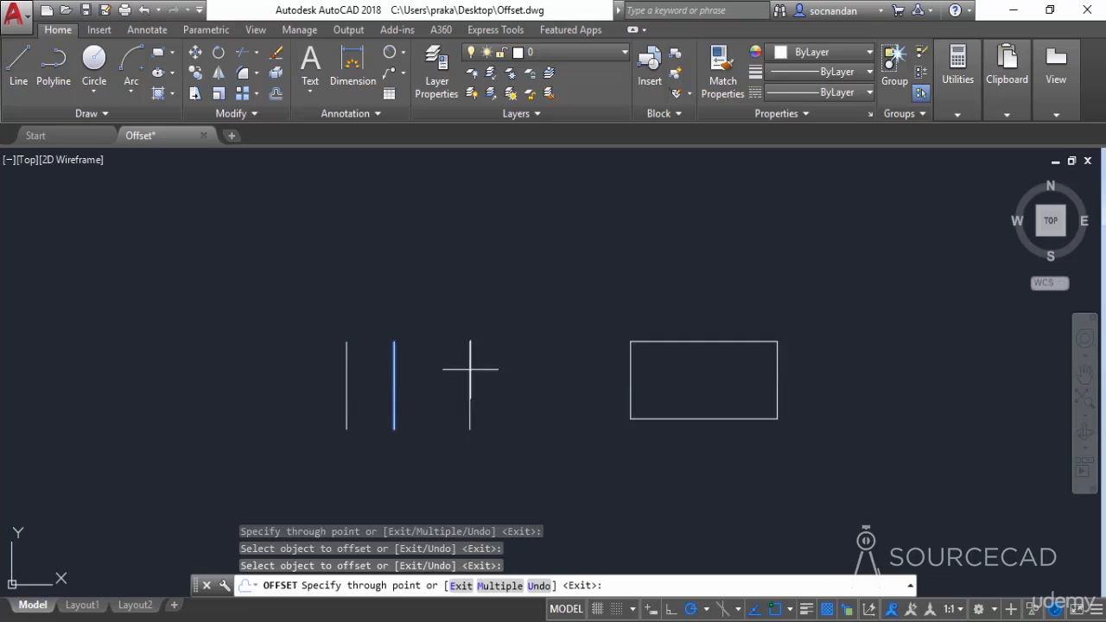
pyautogui.click(470, 383)
# Step: Through-offset the original line to its left, add another copy between the two, and undo all the through offsets
pyautogui.click(346, 366)
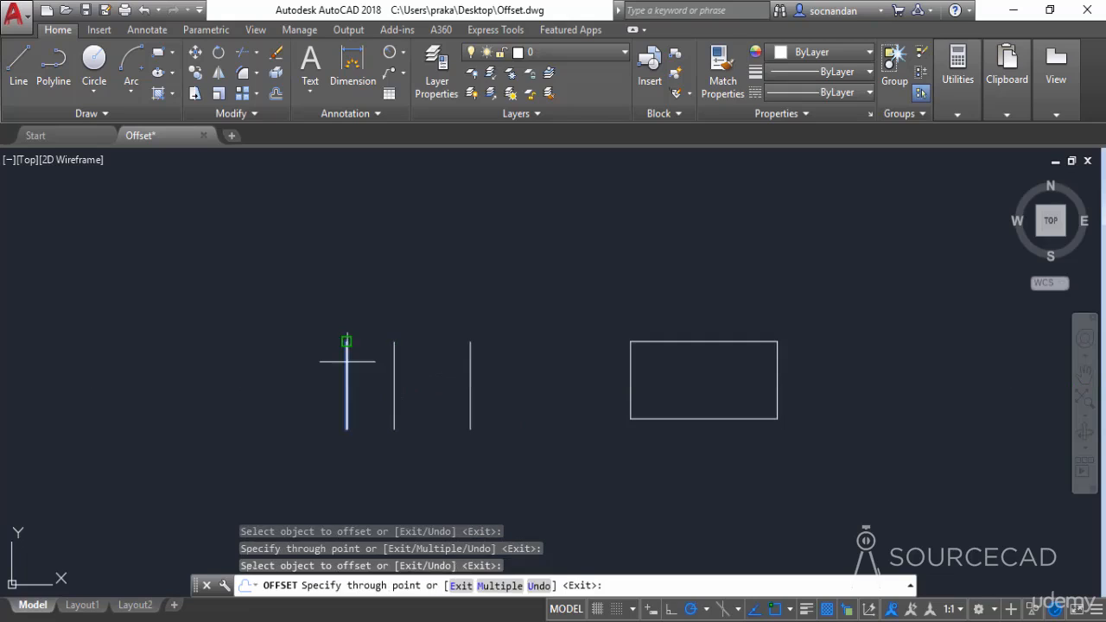
pyautogui.click(238, 372)
pyautogui.click(238, 354)
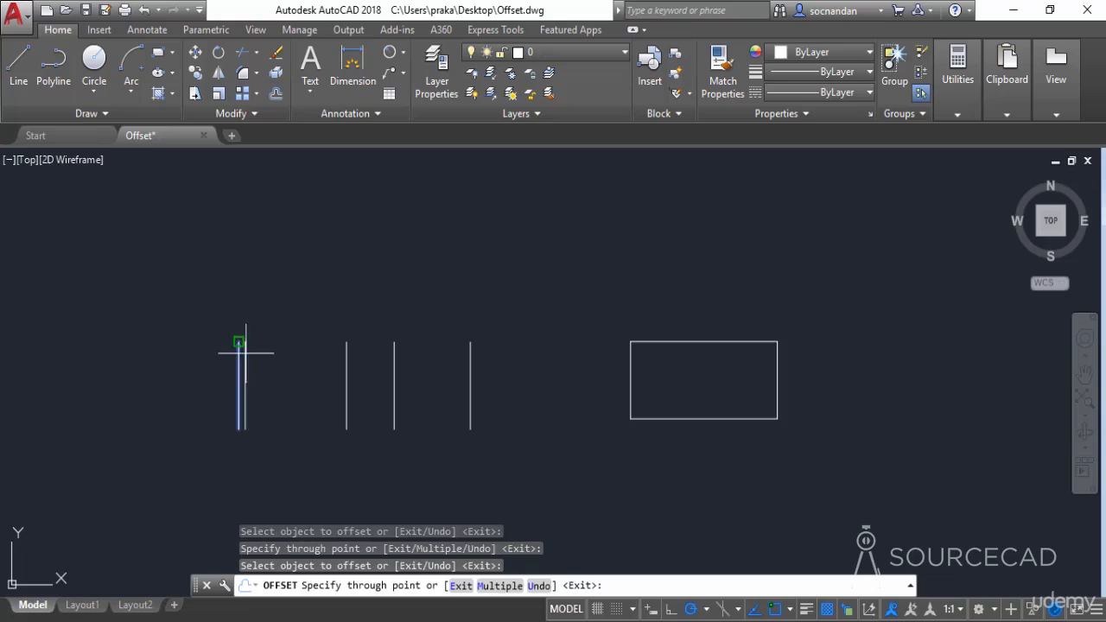
pyautogui.click(309, 358)
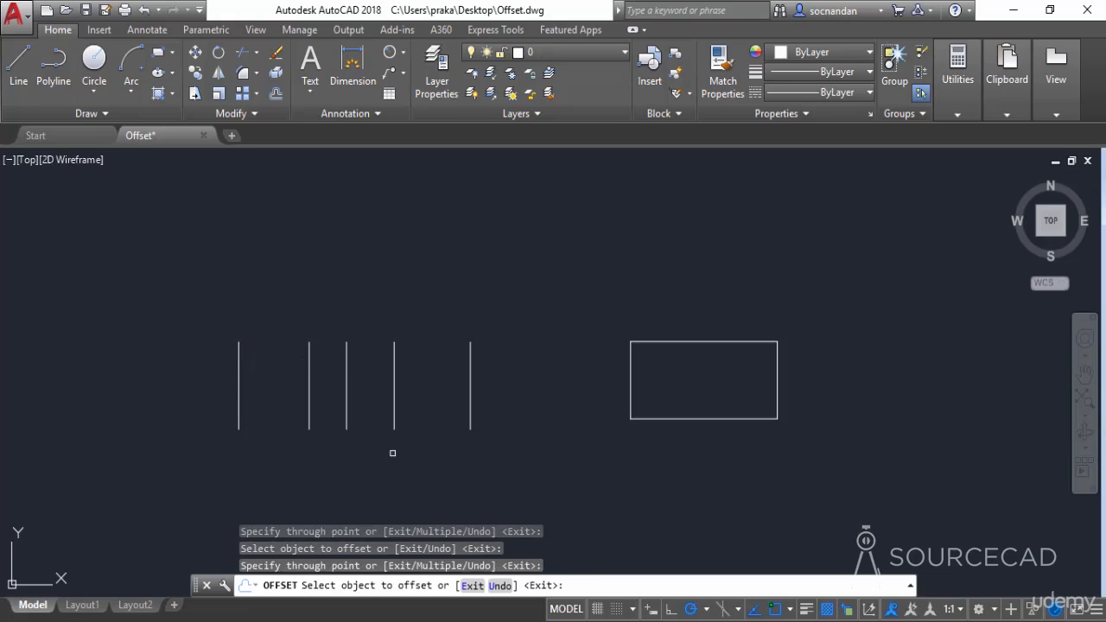
pyautogui.press('Escape')
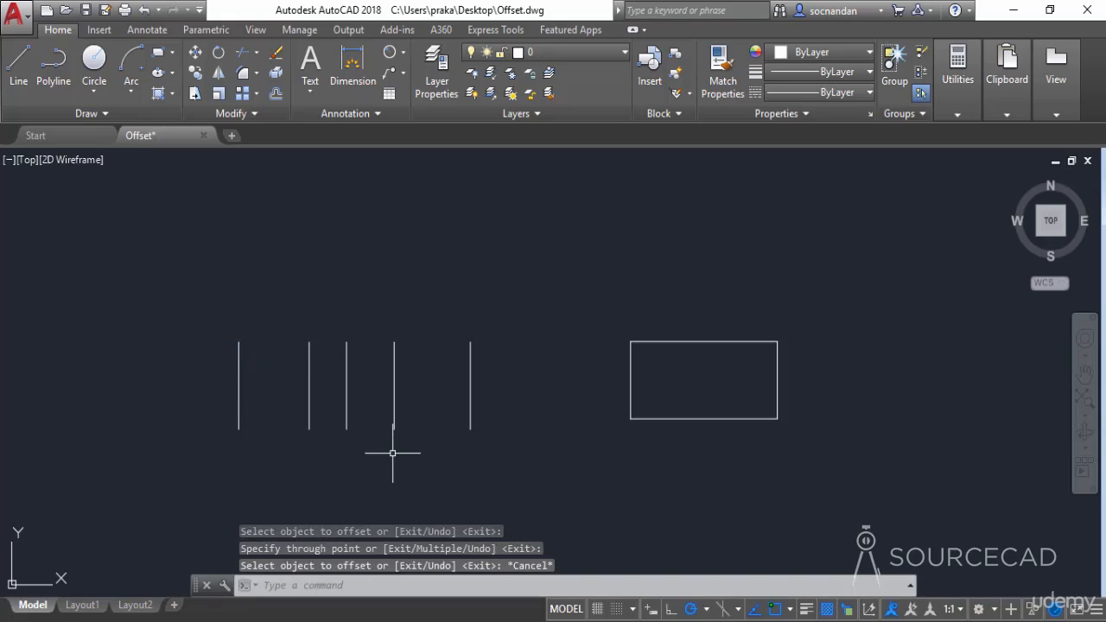
pyautogui.hotkey('ctrl', 'z')
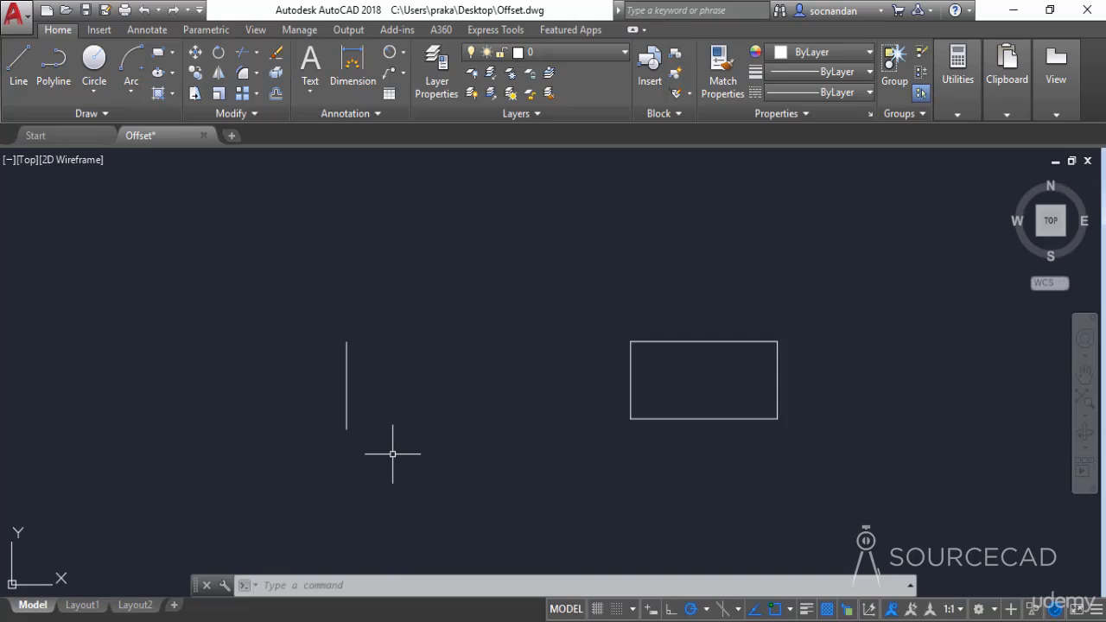
# Step: Offset the vertical line to its right with distance 2, using the Erase option to delete the source line
pyautogui.click(275, 93)
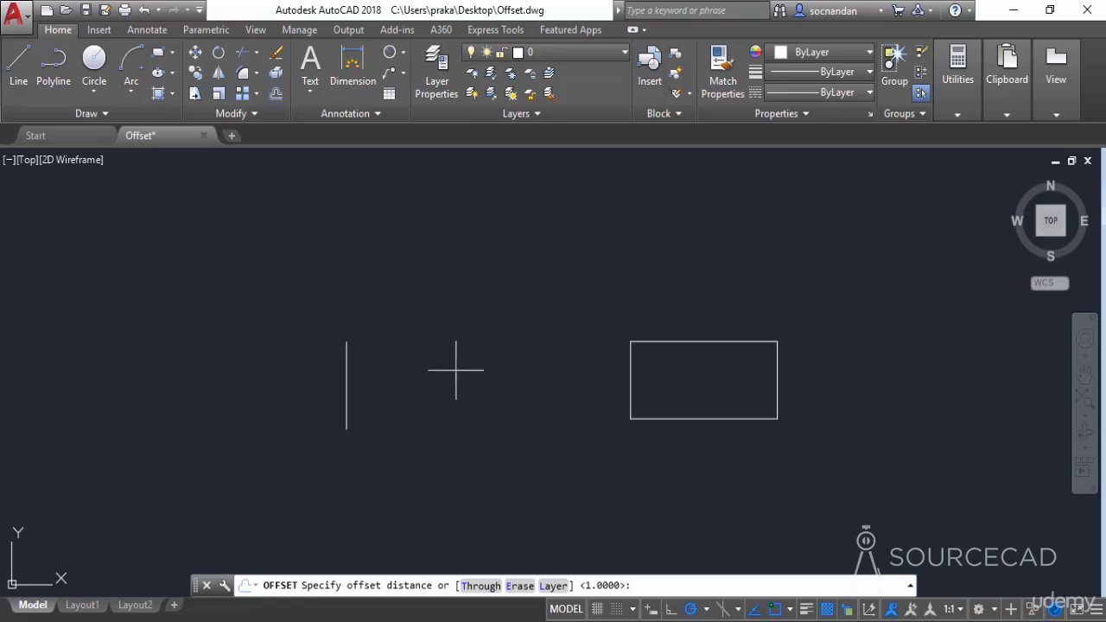
pyautogui.click(520, 586)
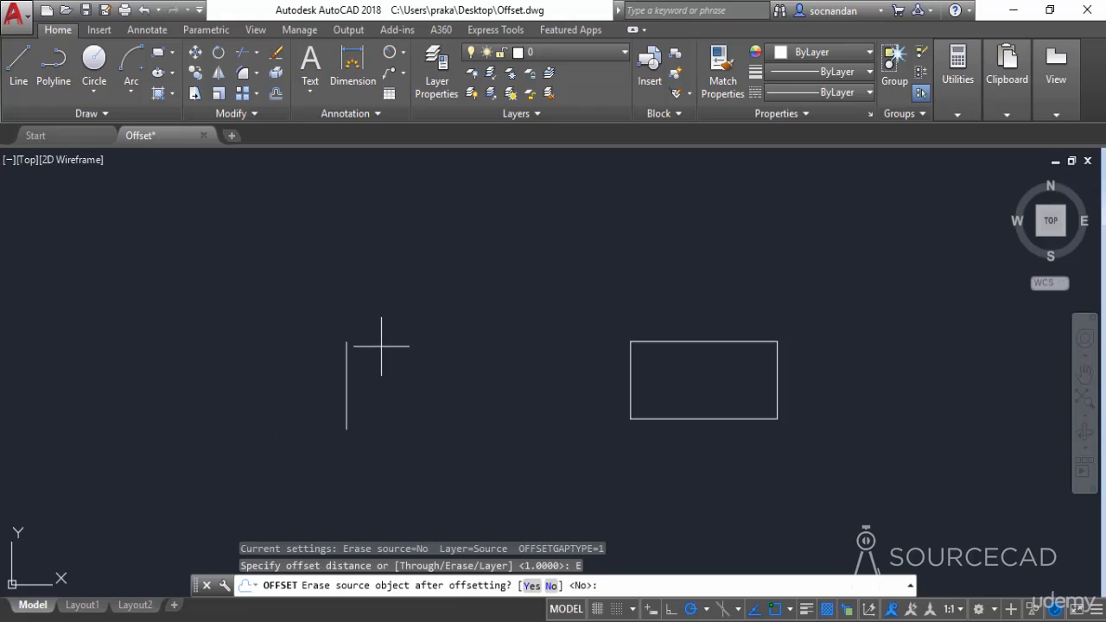
pyautogui.click(531, 586)
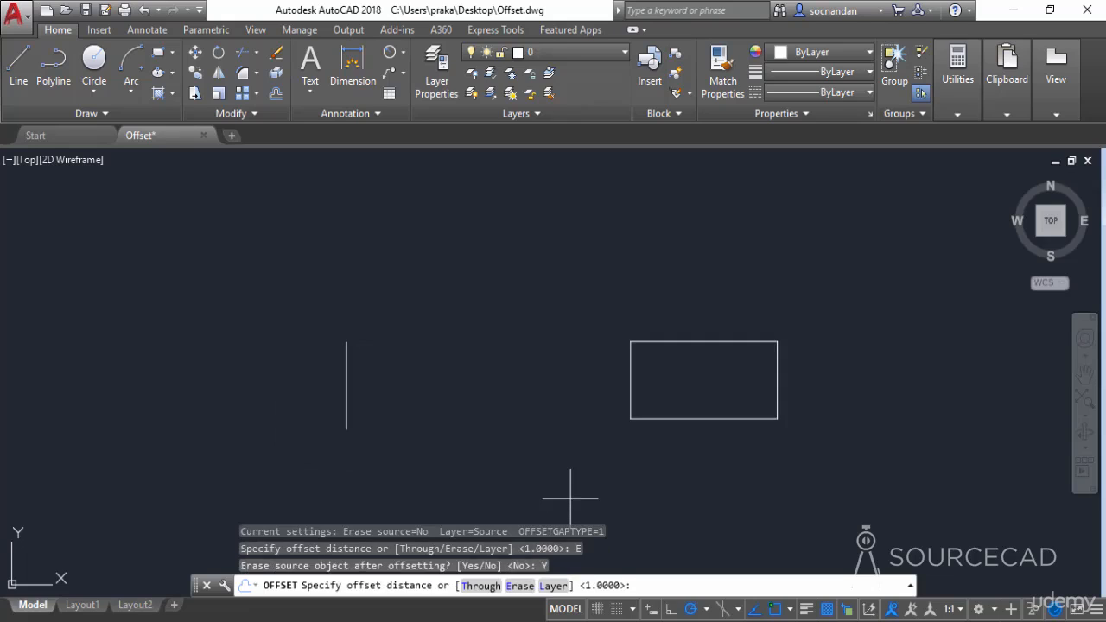
pyautogui.write('2')
pyautogui.press('Return')
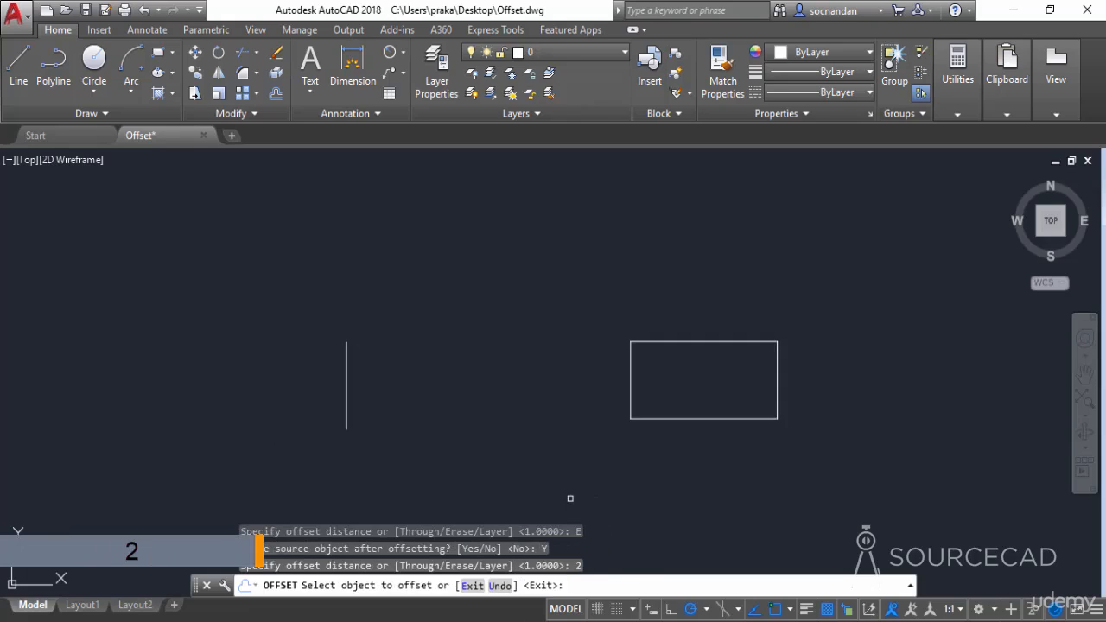
pyautogui.click(347, 353)
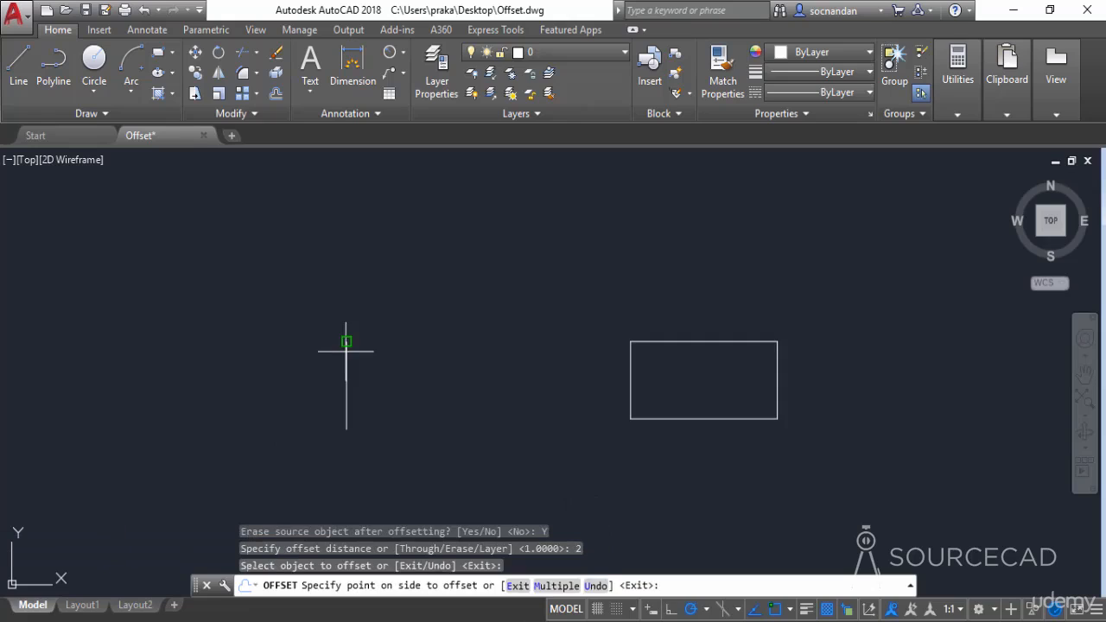
pyautogui.click(477, 363)
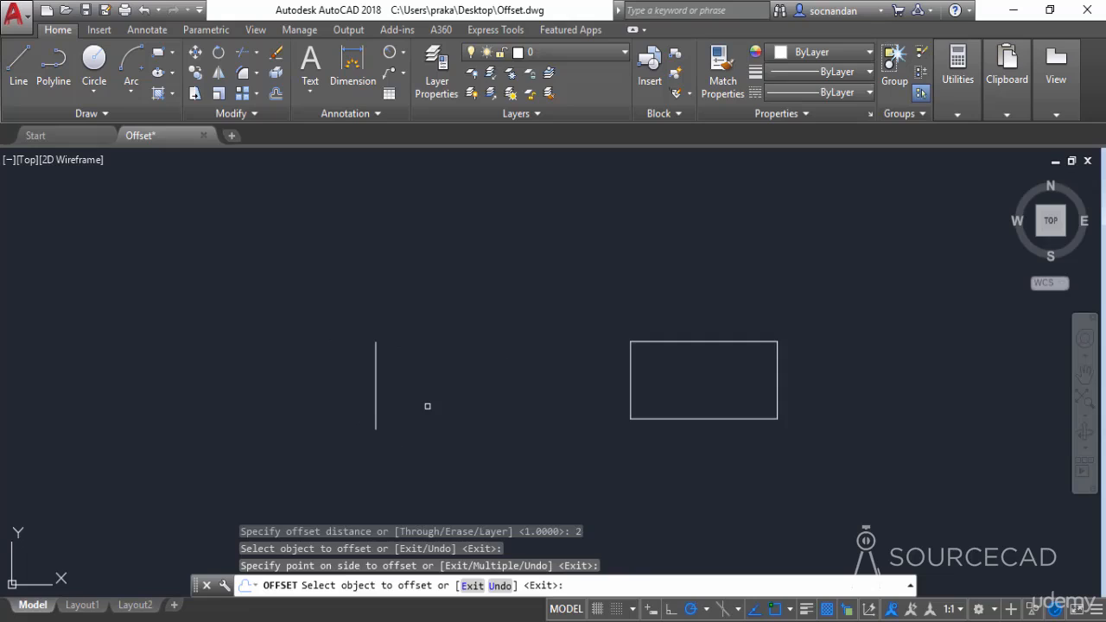
pyautogui.press('Escape')
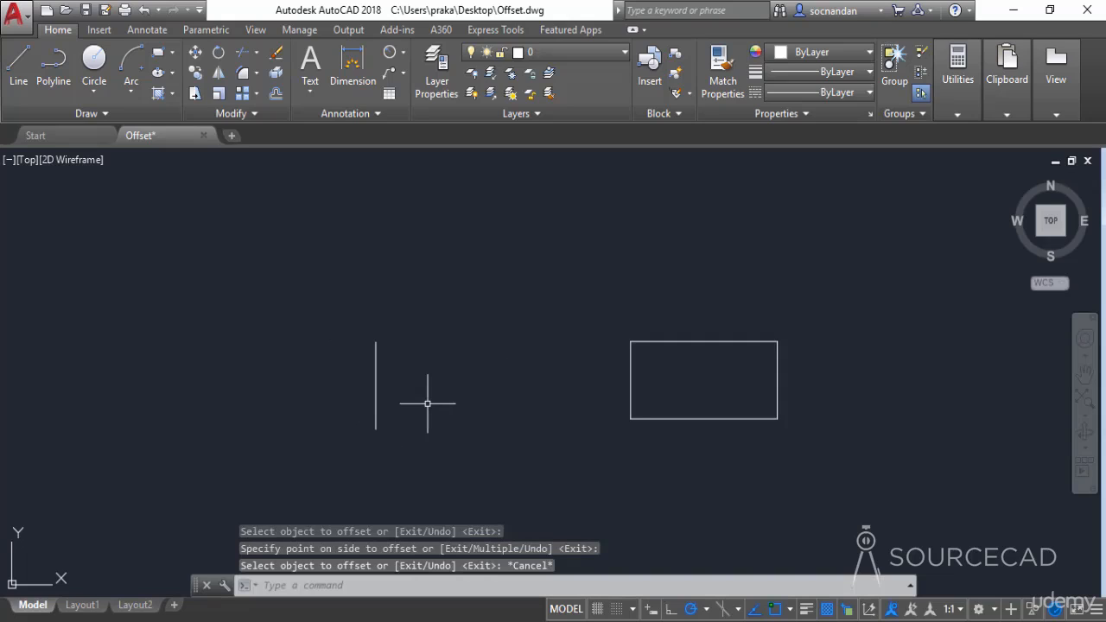
# Step: Set the Erase option back to No and offset the vertical line to its right by 2
pyautogui.press('Return')
pyautogui.click(521, 586)
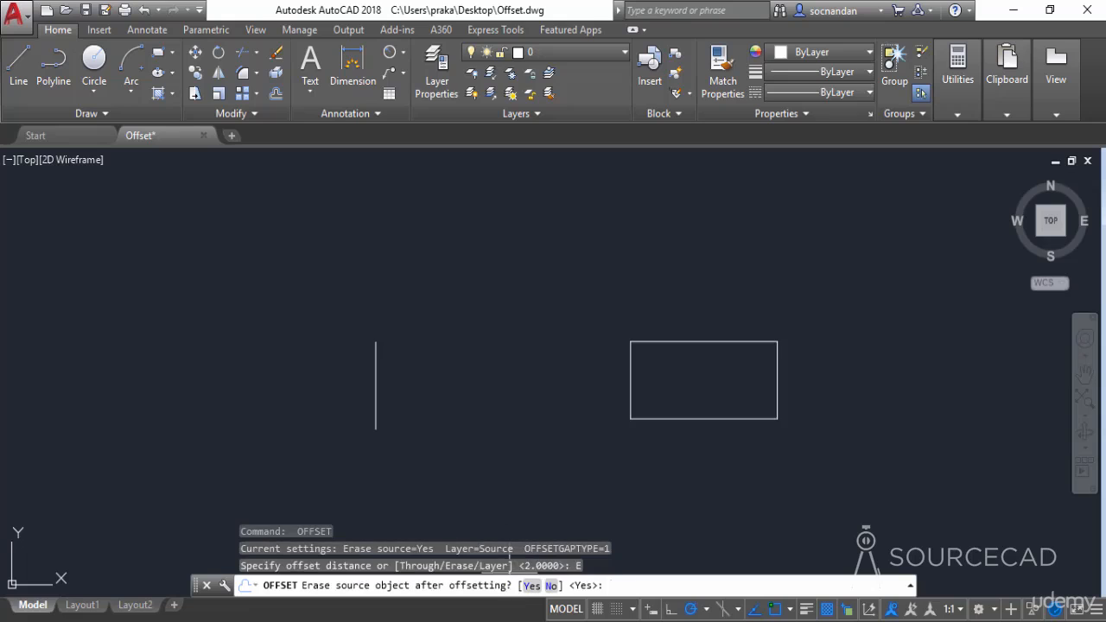
pyautogui.click(551, 586)
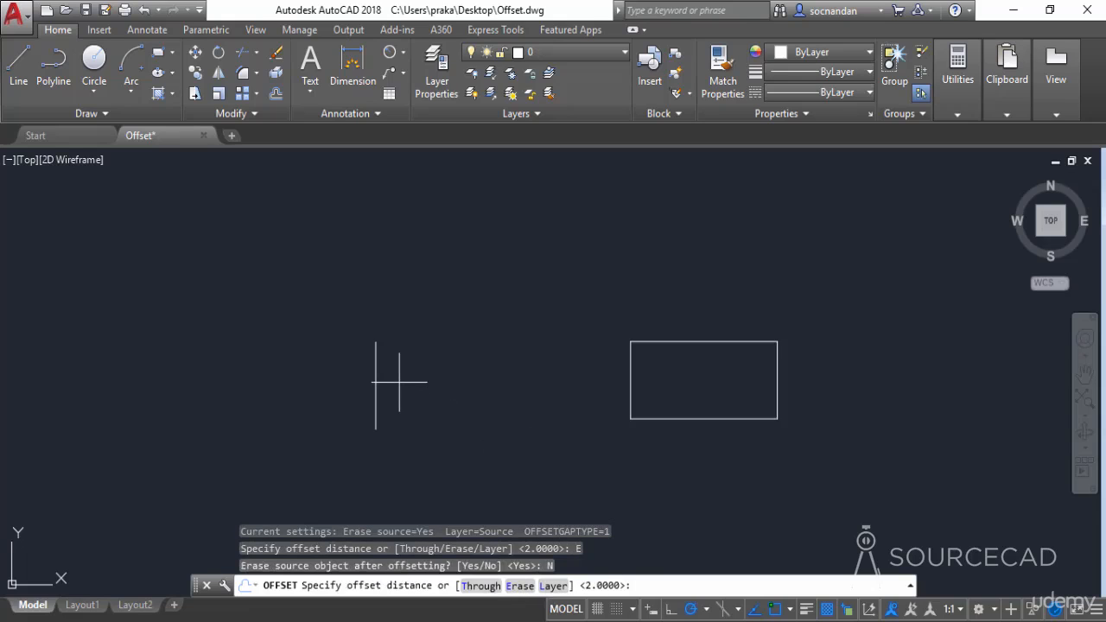
pyautogui.press('Return')
pyautogui.click(376, 381)
pyautogui.click(430, 380)
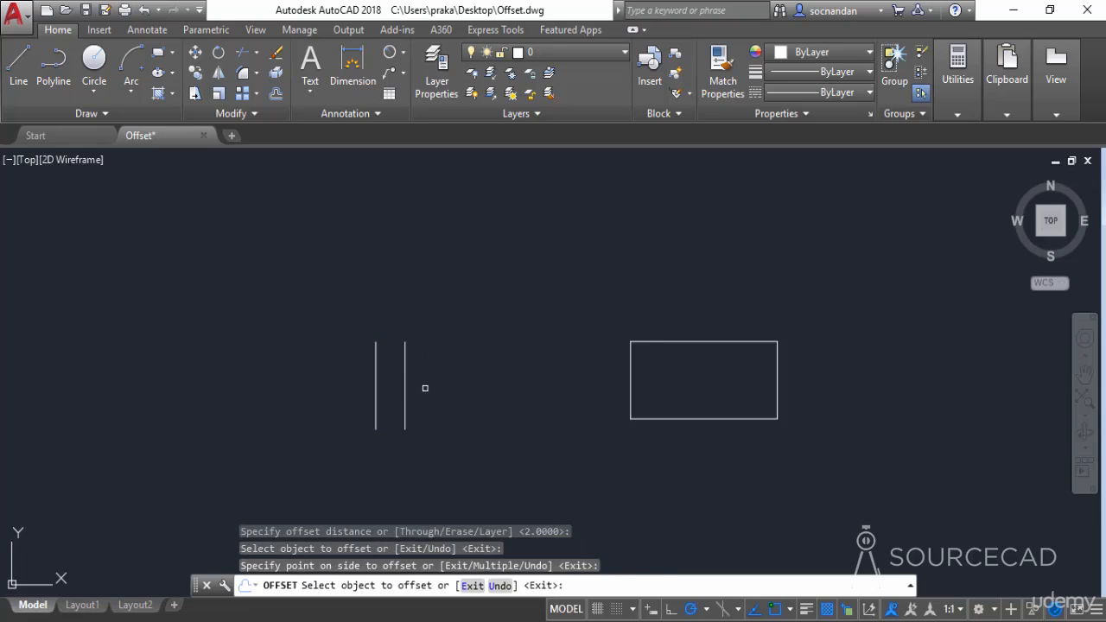
pyautogui.press('Escape')
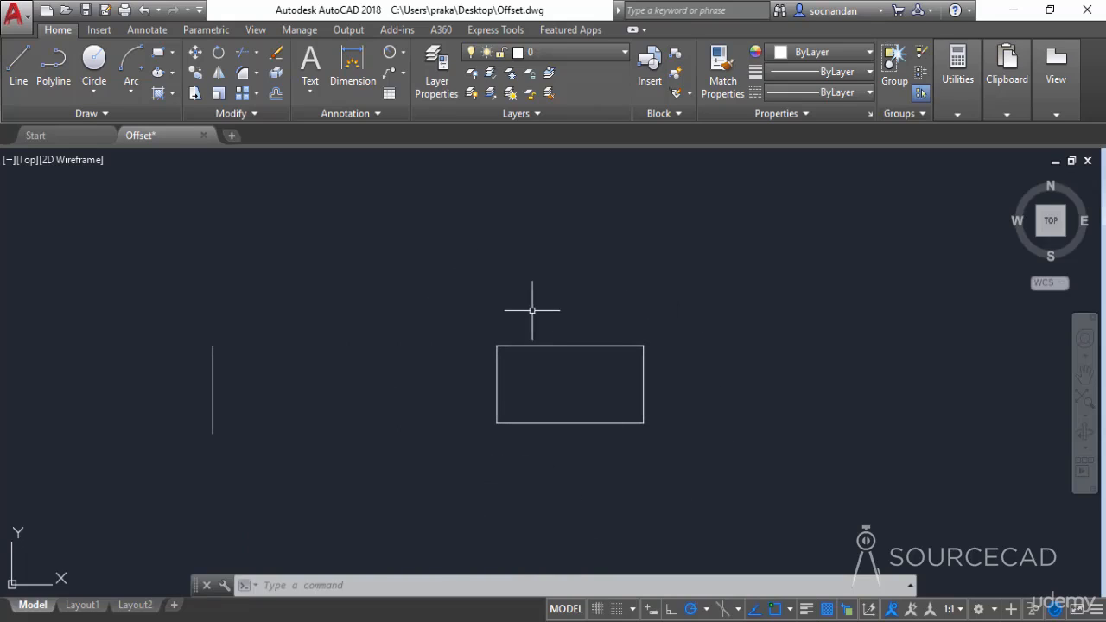
# Step: Offset the rectangle by 1, placing one copy outside and one copy inside it
pyautogui.click(277, 97)
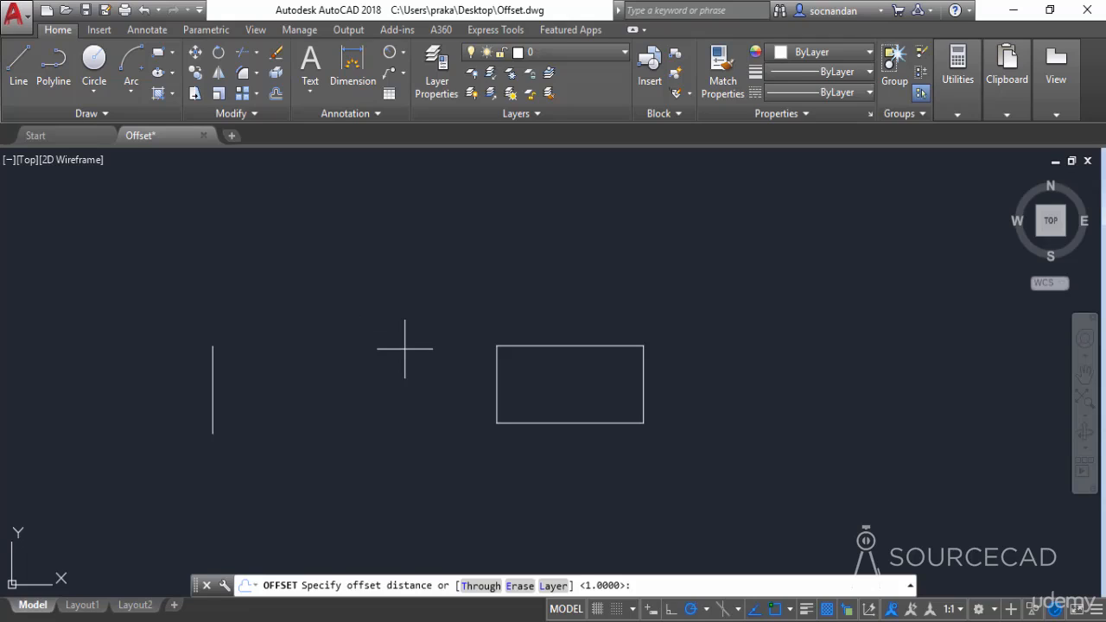
pyautogui.write('1')
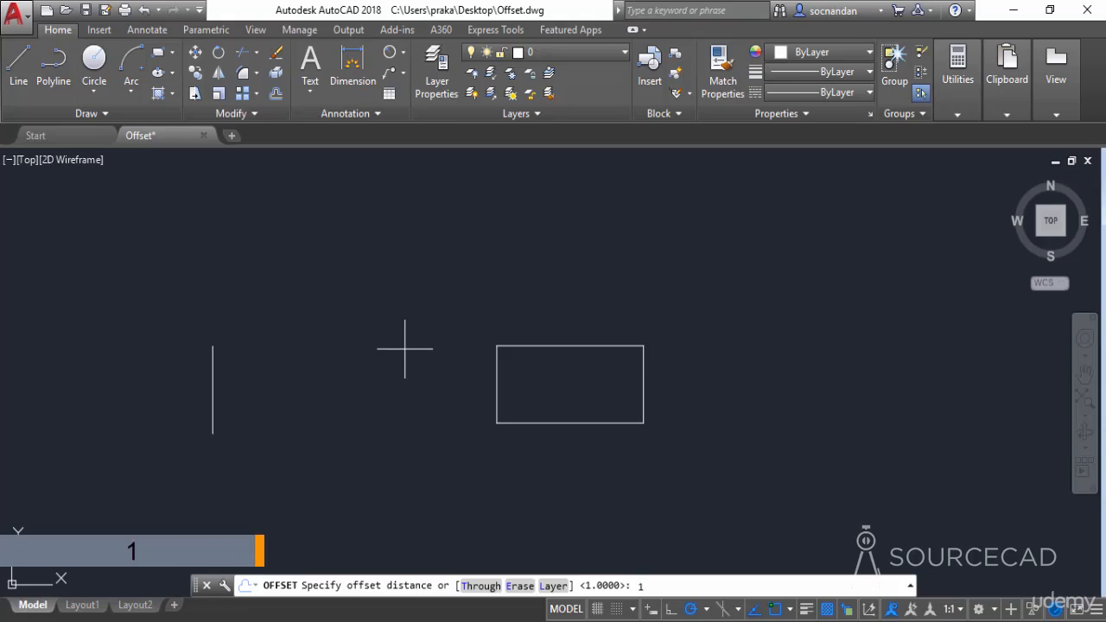
pyautogui.press('Return')
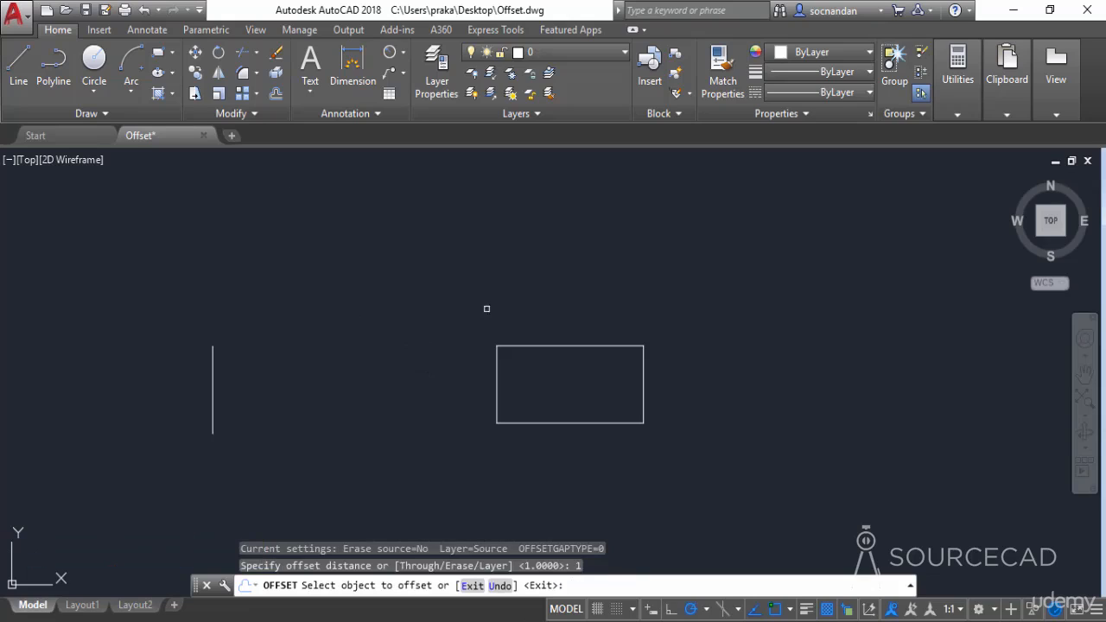
pyautogui.click(565, 348)
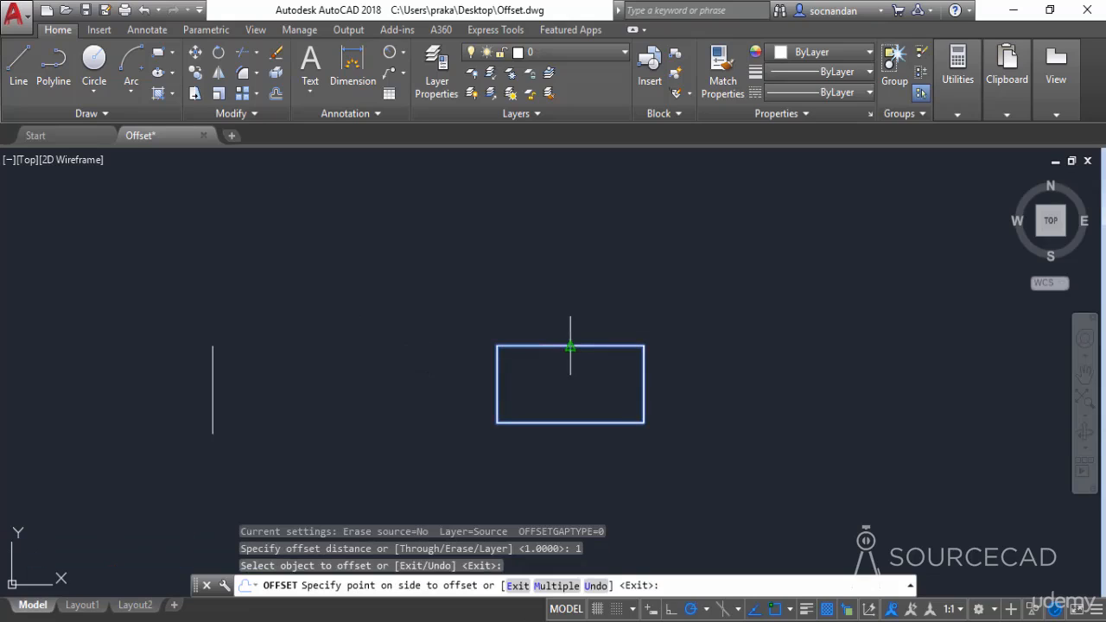
pyautogui.click(612, 261)
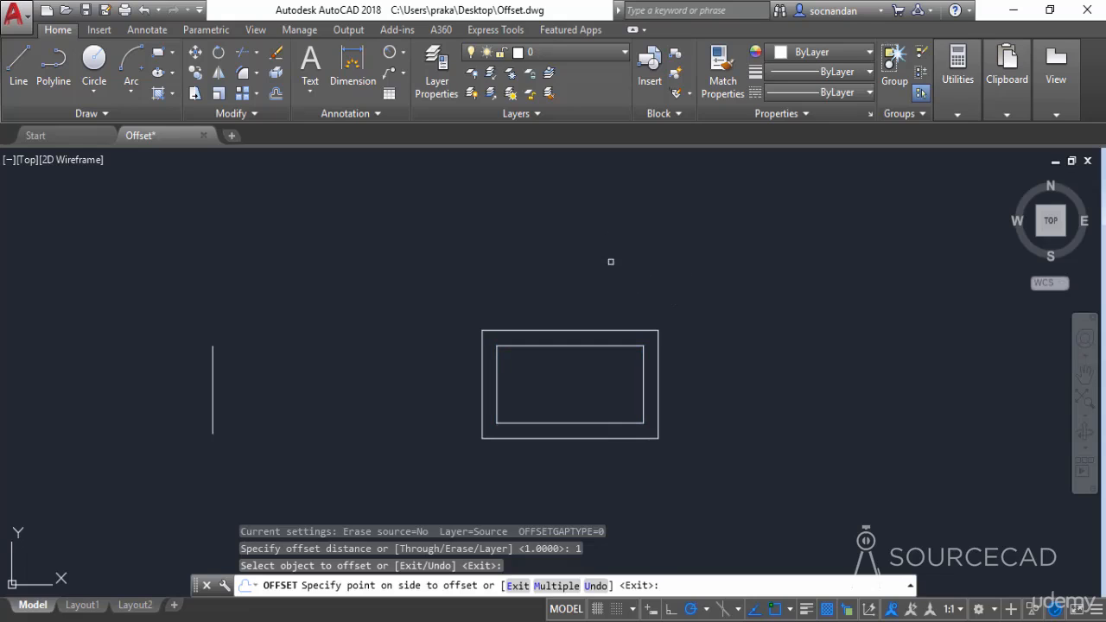
pyautogui.click(575, 347)
pyautogui.click(641, 384)
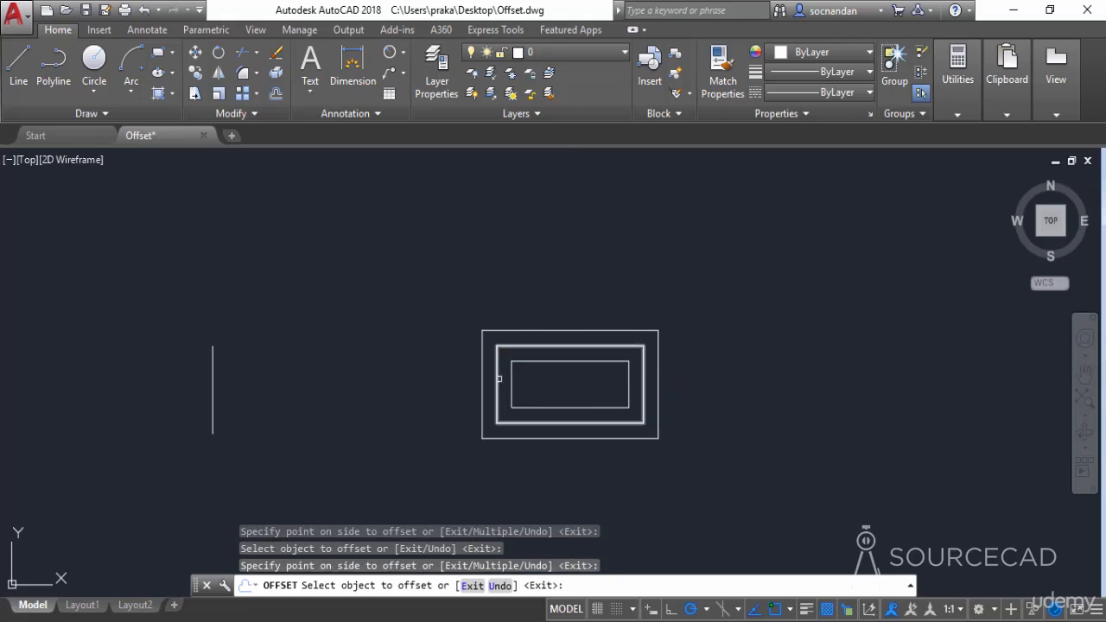
pyautogui.rightClick(710, 343)
pyautogui.click(748, 355)
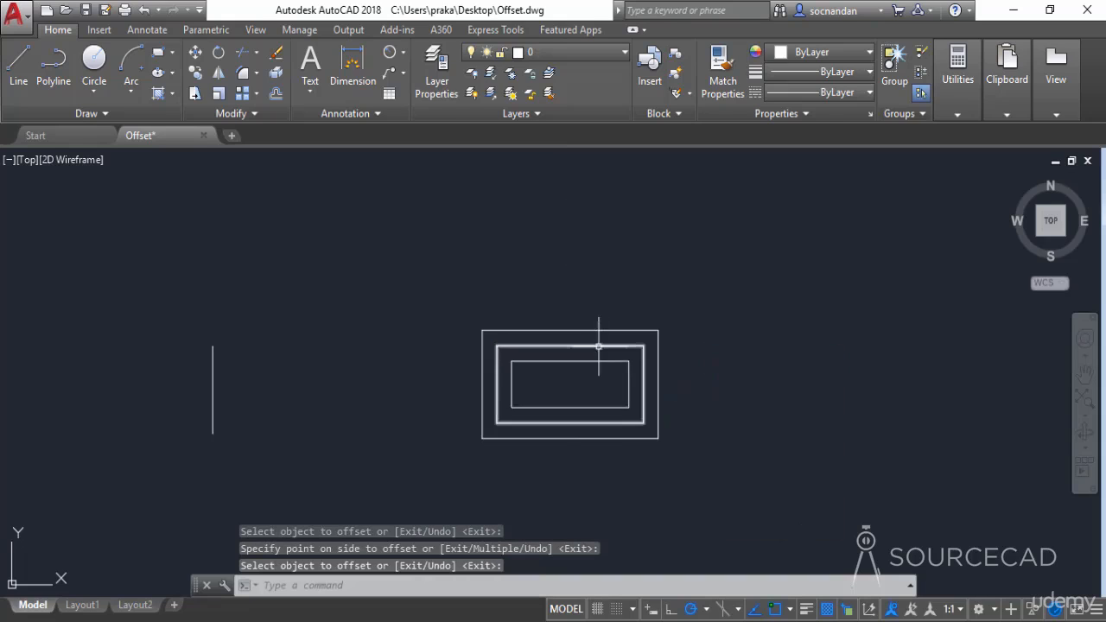
# Step: Erase the inner and outer offset rectangles, keeping only the original middle one
pyautogui.scroll(2, 590, 346)
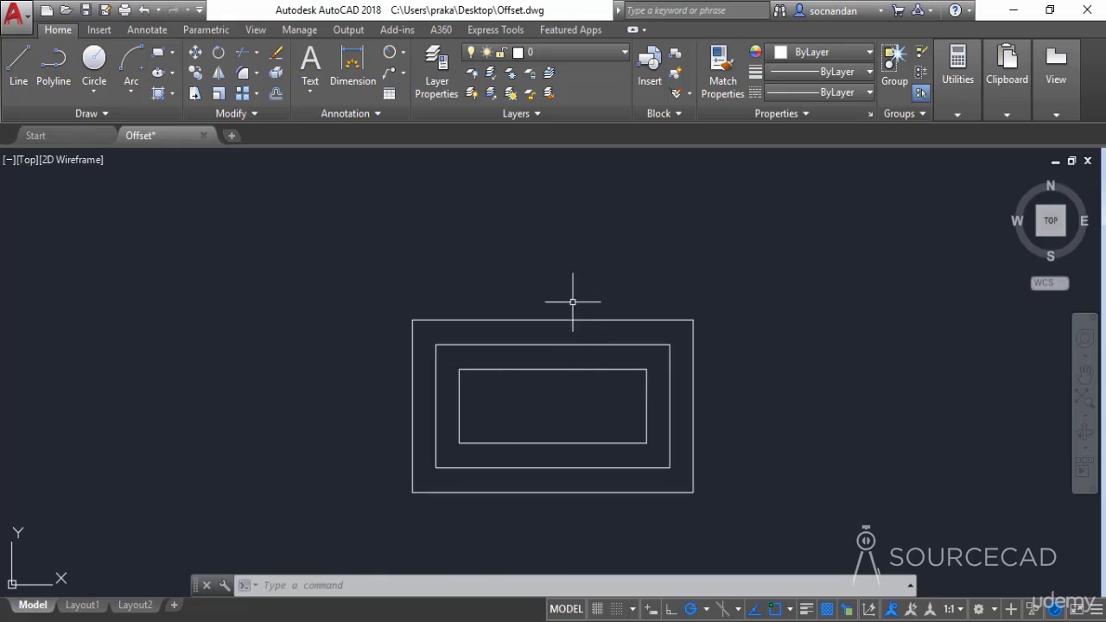
pyautogui.click(573, 369)
pyautogui.click(581, 319)
pyautogui.rightClick(573, 316)
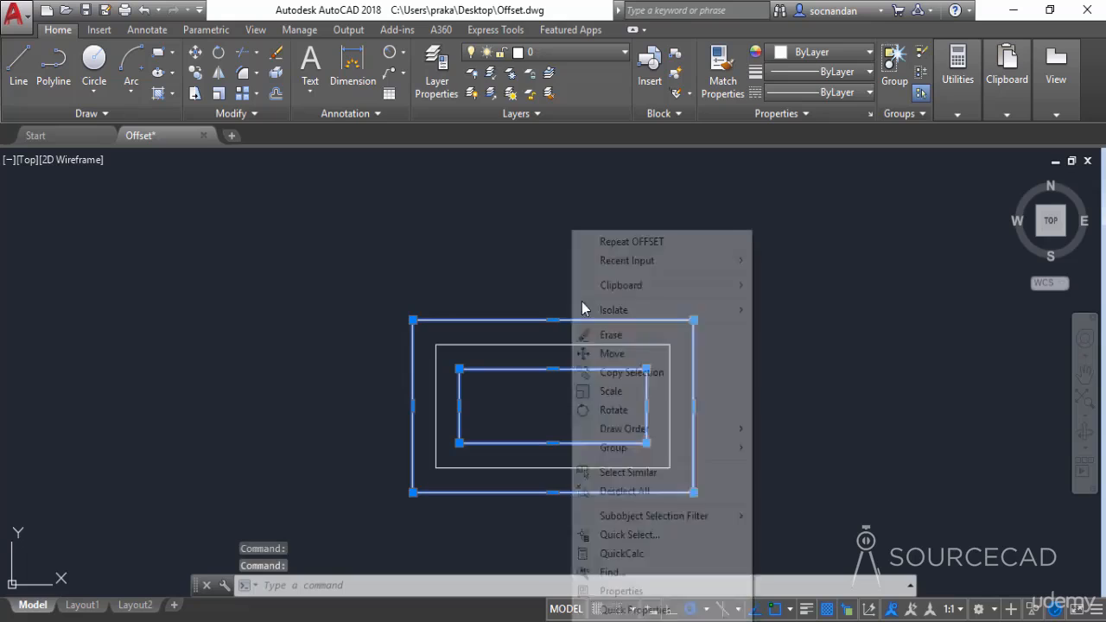
pyautogui.click(611, 336)
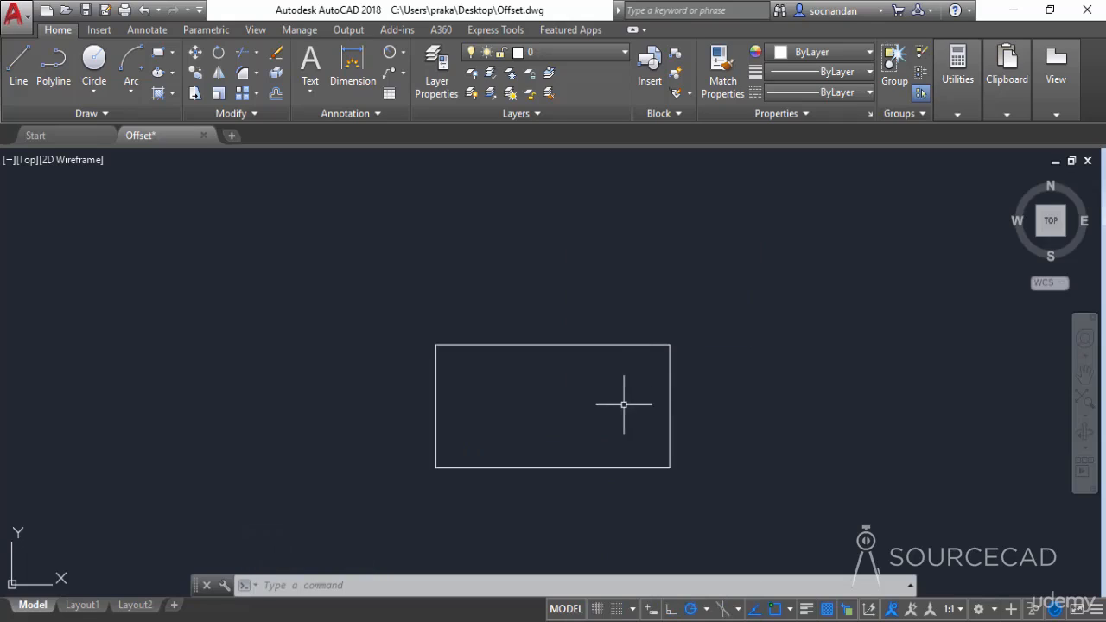
# Step: Set the OFFSETGAPTYPE system variable to 1
pyautogui.moveTo(625, 403); pyautogui.dragTo(579, 370, button='middle')
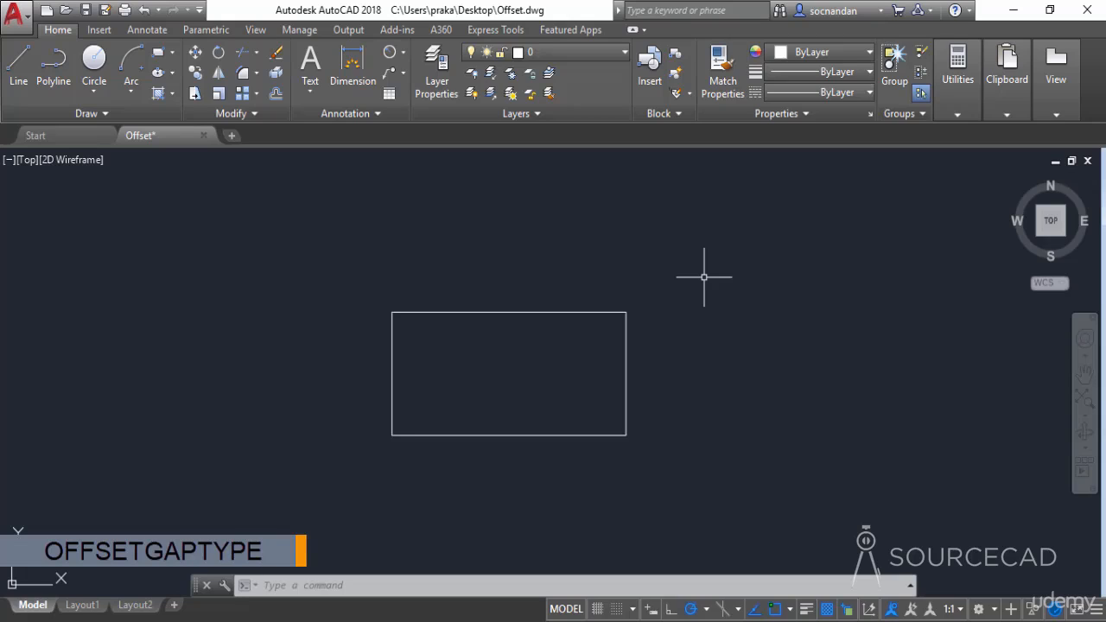
pyautogui.write('OFFSETGAPTYPE')
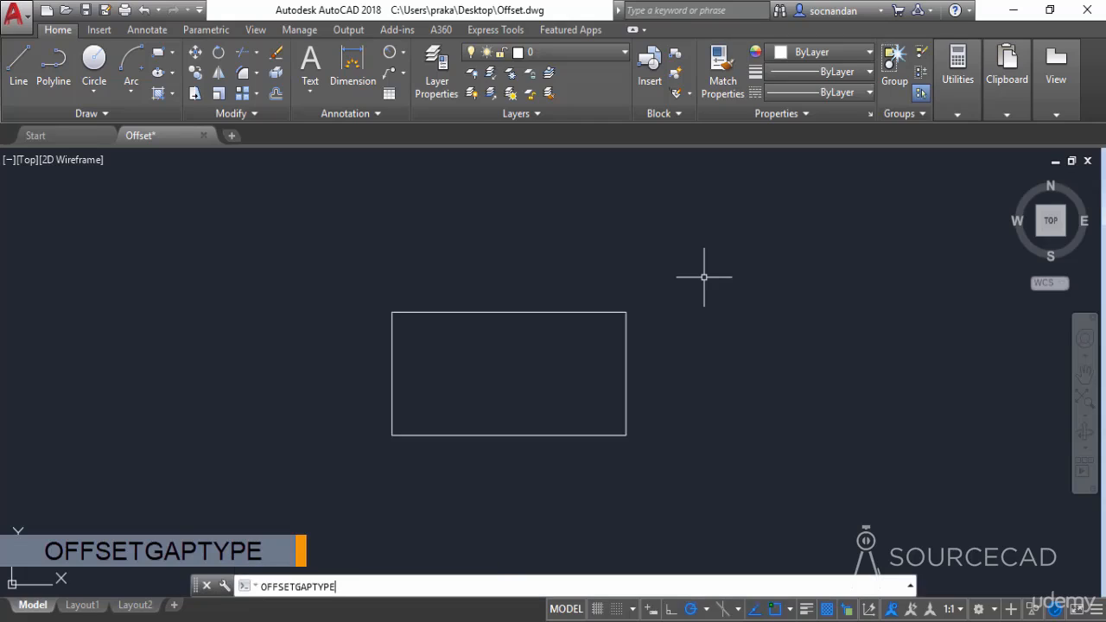
pyautogui.press('Return')
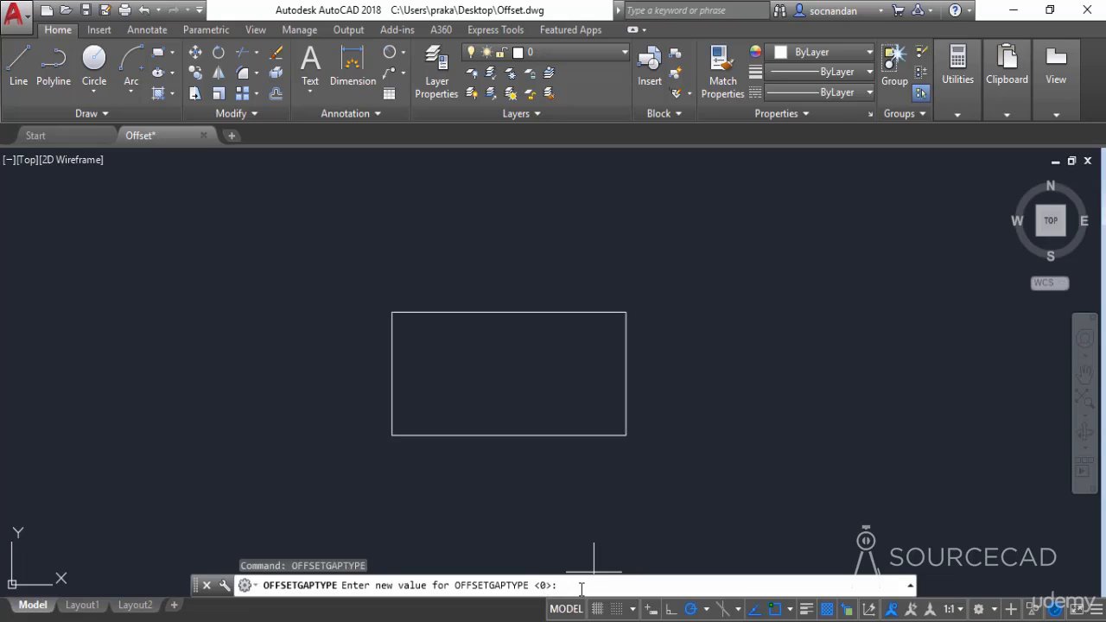
pyautogui.write('1')
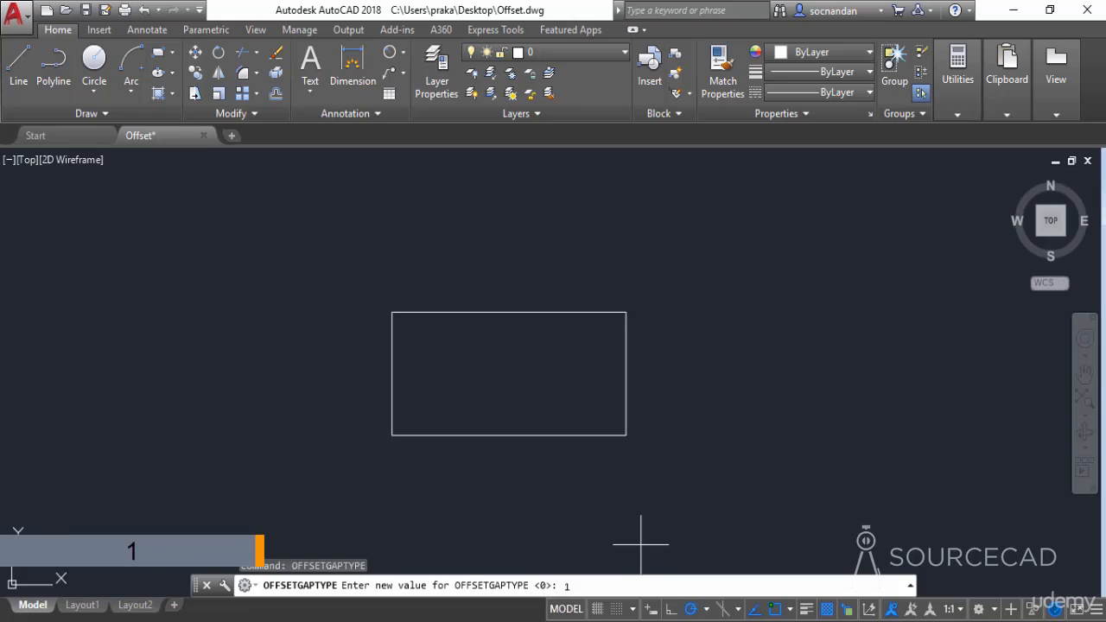
pyautogui.press('Return')
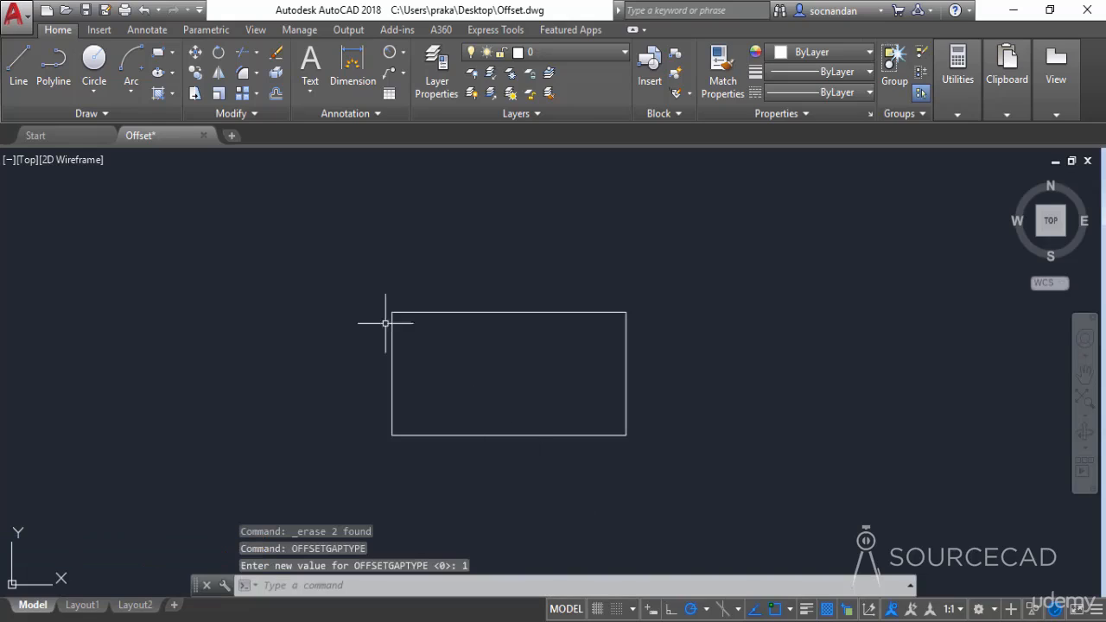
# Step: Offset the rectangle outward by 1 to create a copy with rounded corners
pyautogui.click(276, 93)
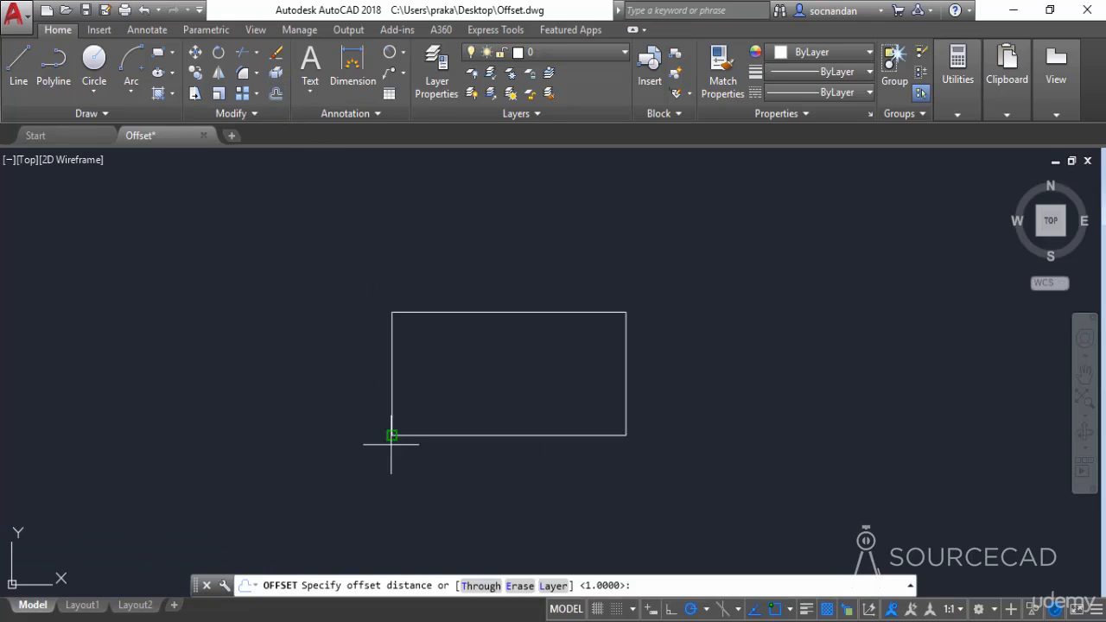
pyautogui.write('1')
pyautogui.press('Return')
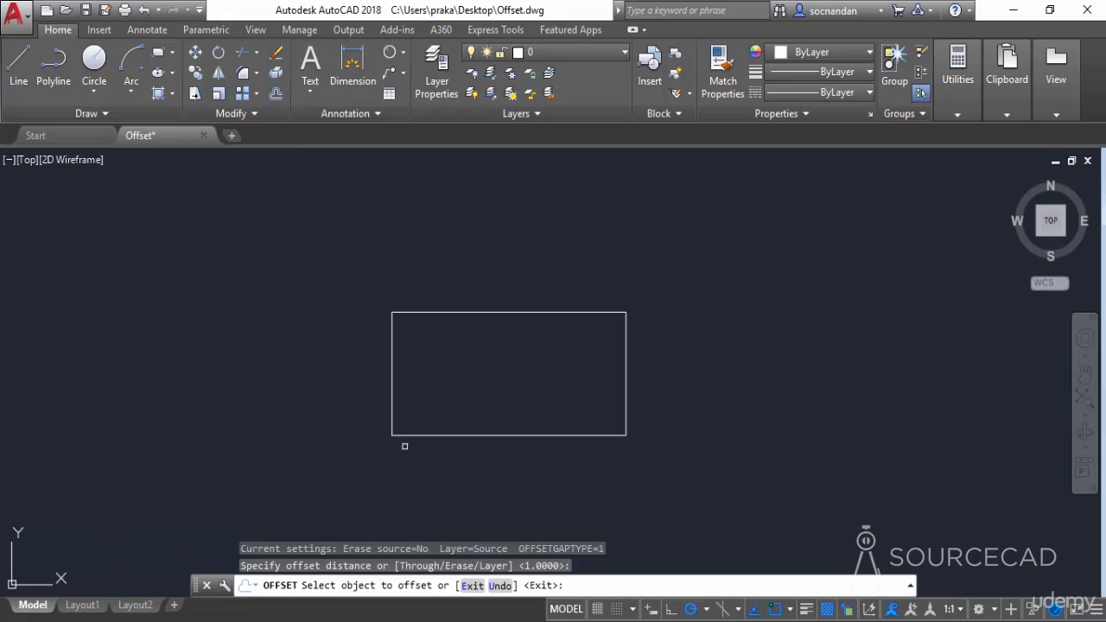
pyautogui.click(562, 313)
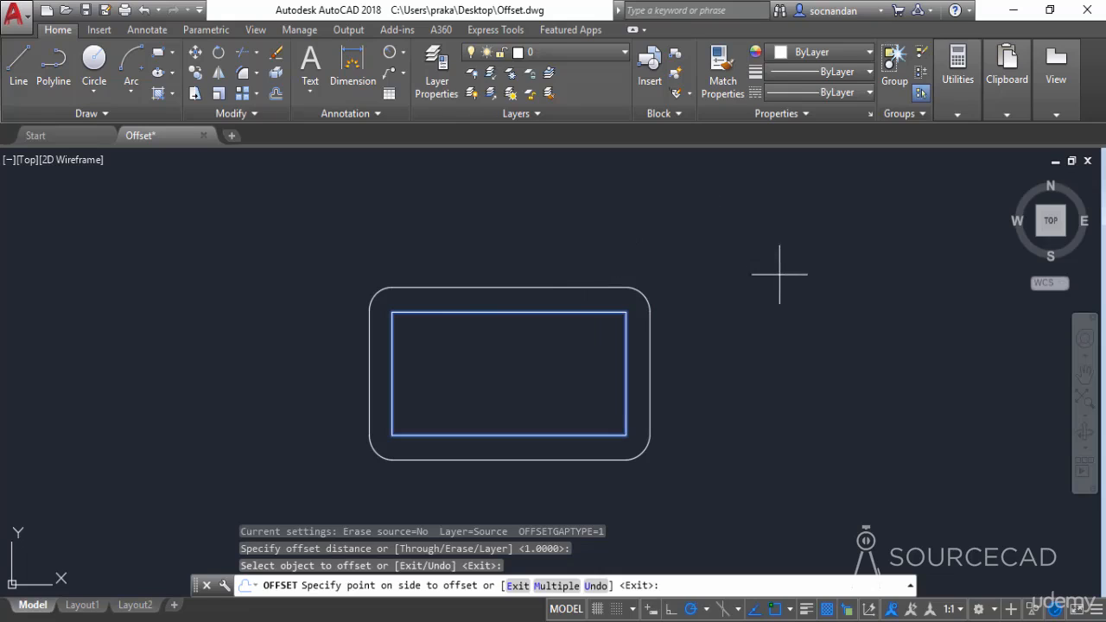
pyautogui.click(794, 325)
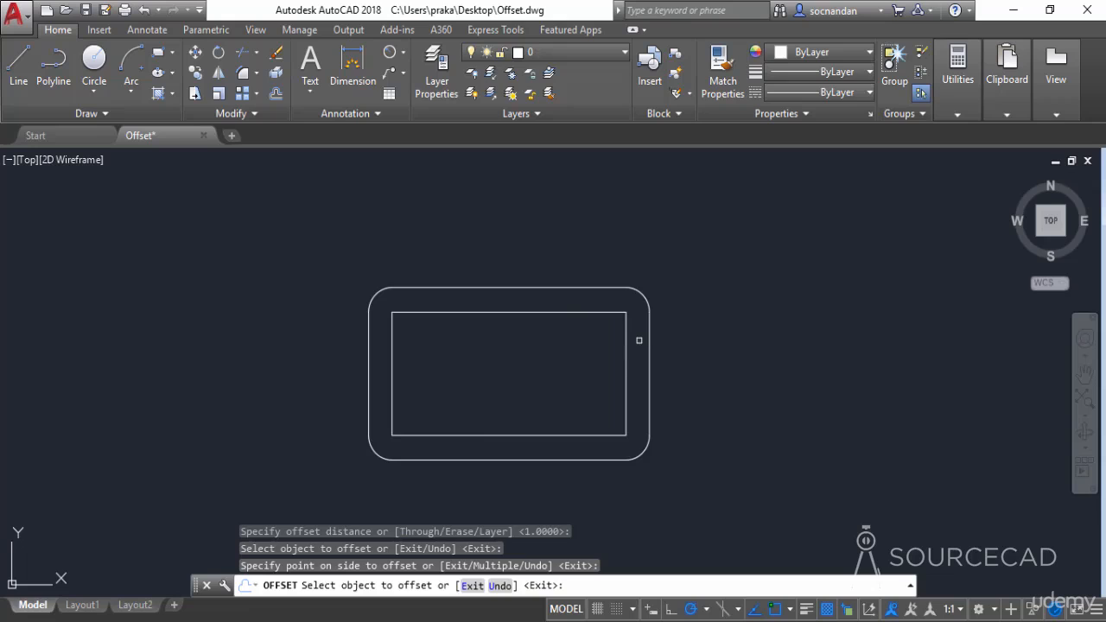
pyautogui.press('Escape')
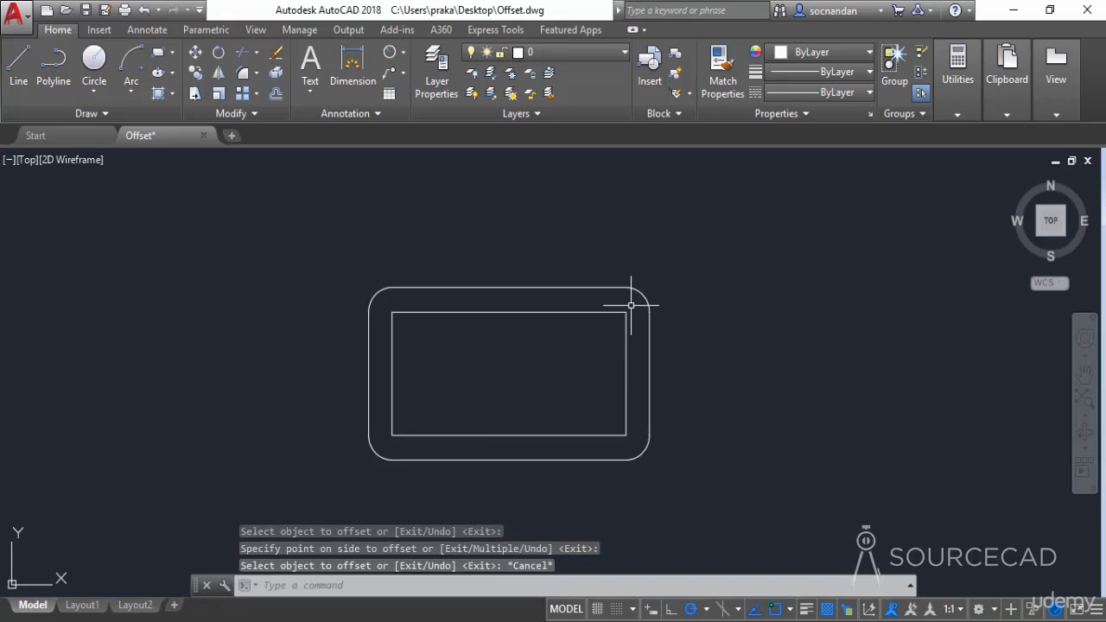
# Step: Erase the outer rounded offset copy around the rectangle
pyautogui.click(596, 289)
pyautogui.rightClick(562, 285)
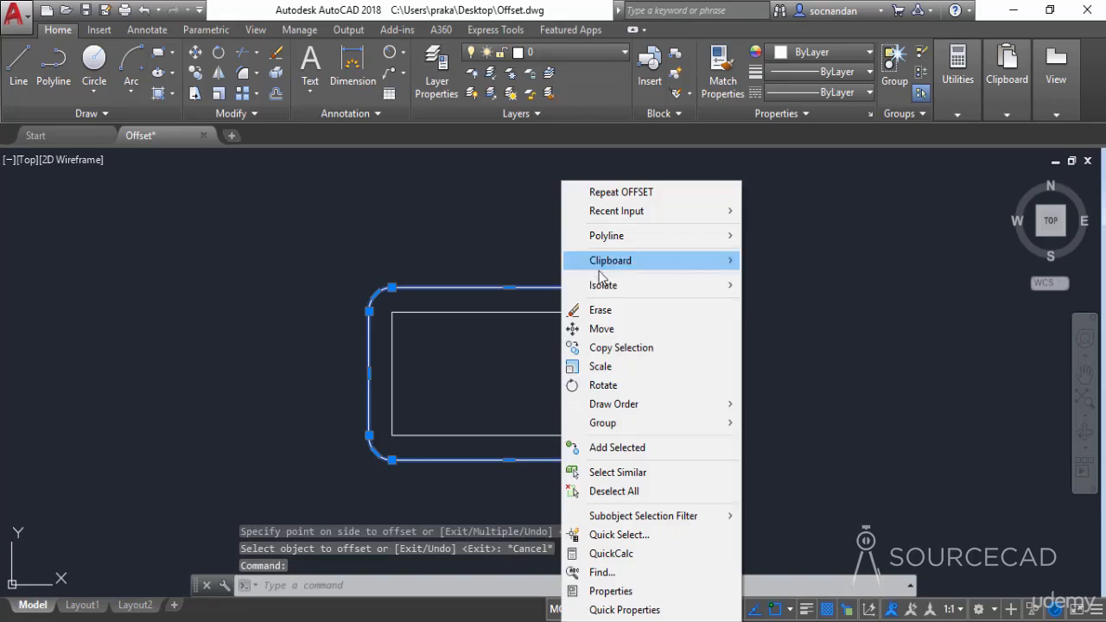
pyautogui.click(632, 313)
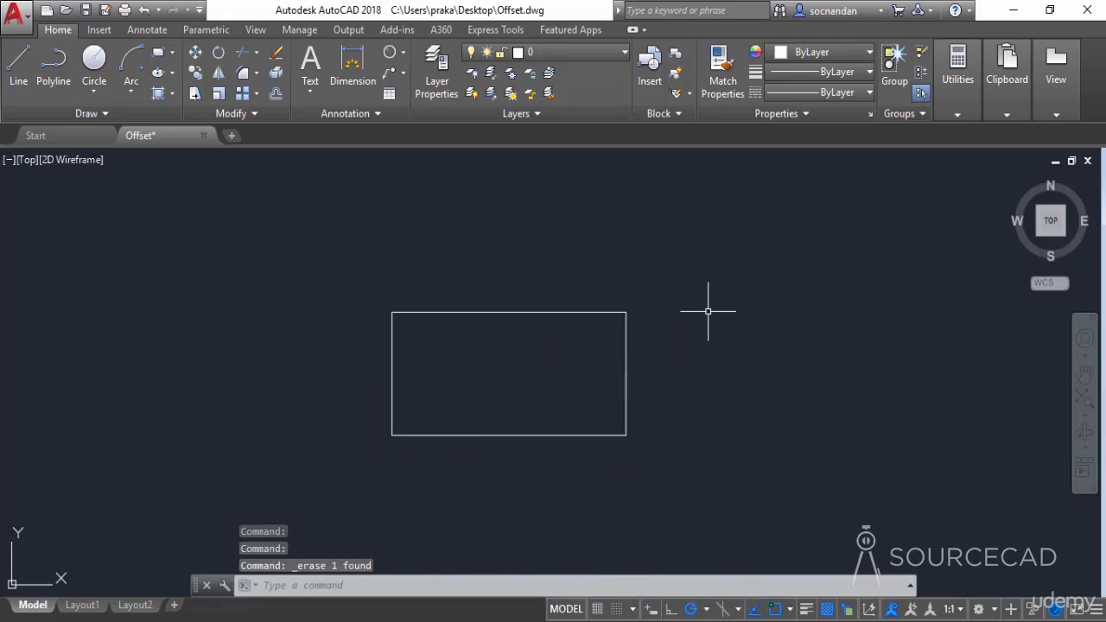
# Step: Set the OFFSETGAPTYPE system variable to 2
pyautogui.write('OFFSET')
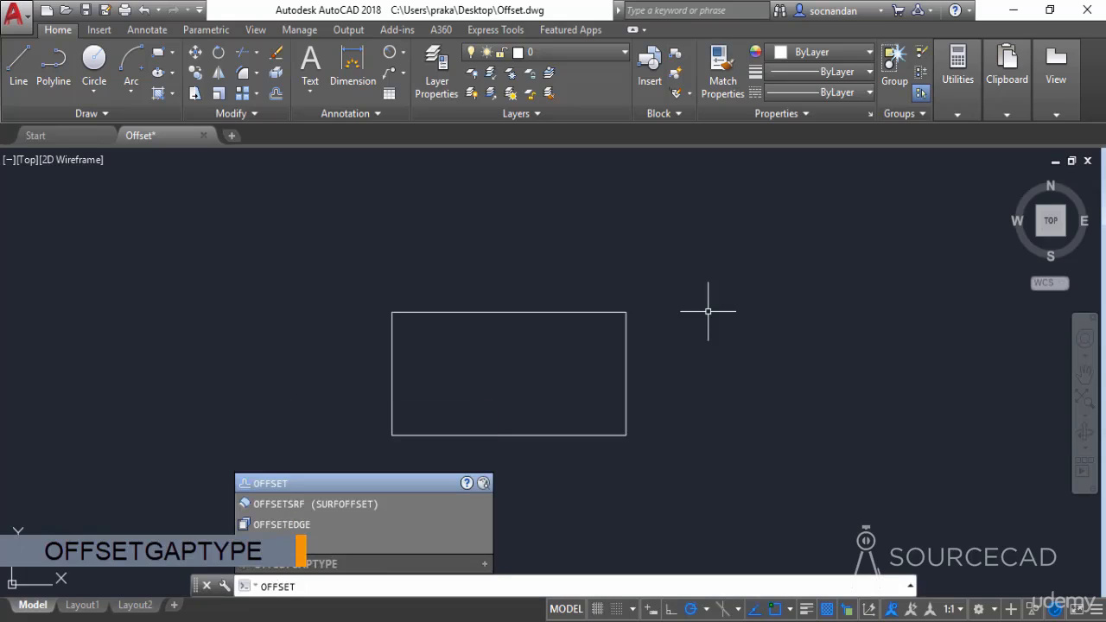
pyautogui.write('GAPTYPE')
pyautogui.press('Return')
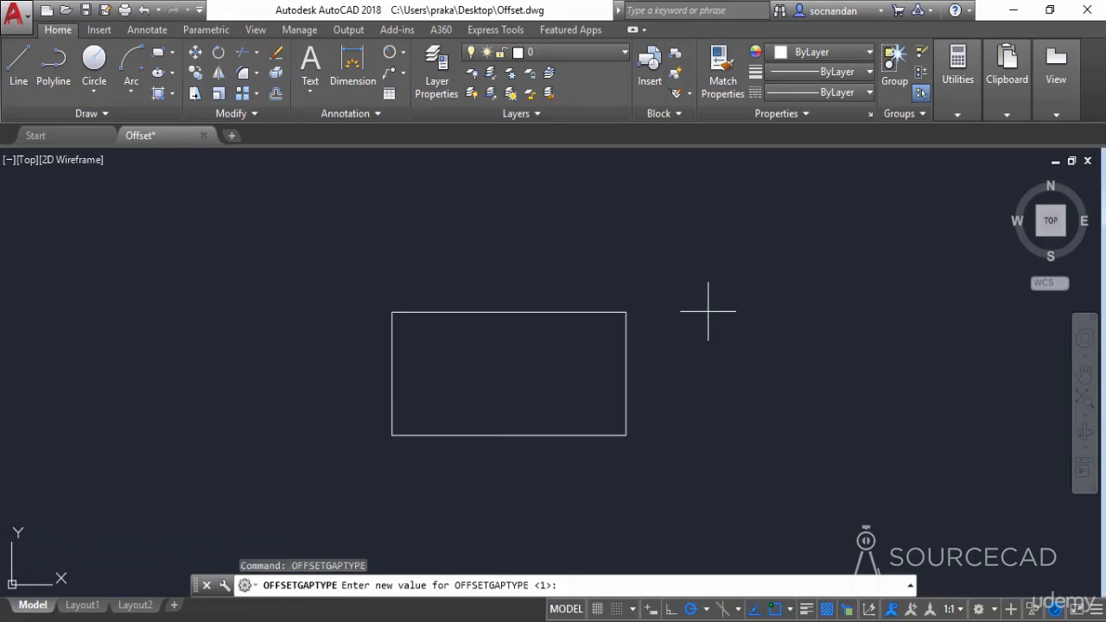
pyautogui.write('2')
pyautogui.press('Return')
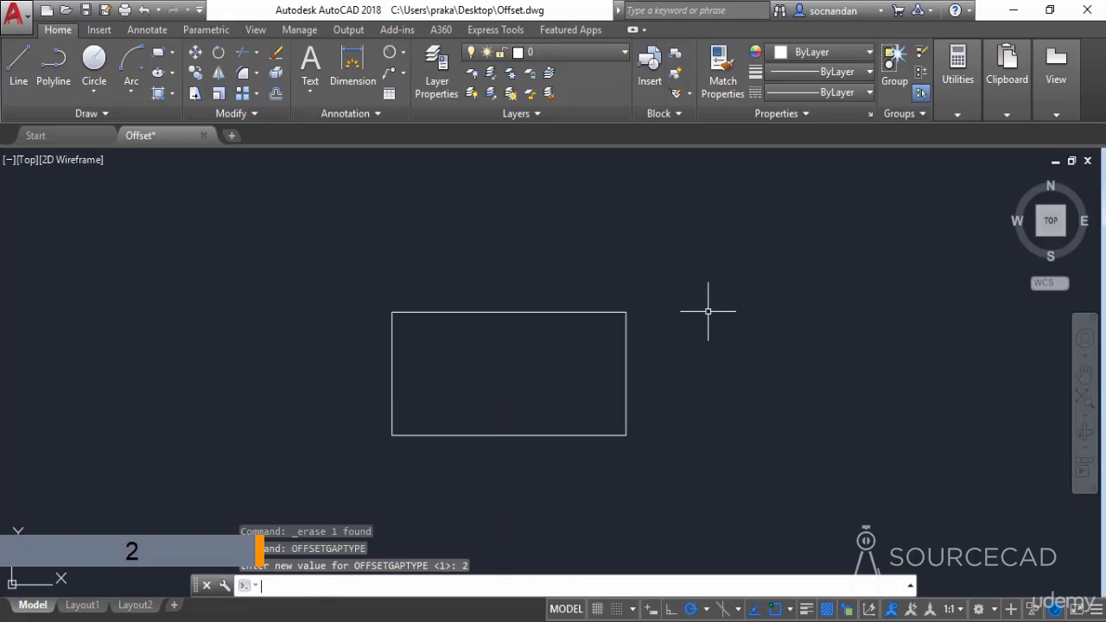
# Step: Offset the rectangle outward by 1 to create a copy with chamfered corners
pyautogui.click(276, 93)
pyautogui.write('1')
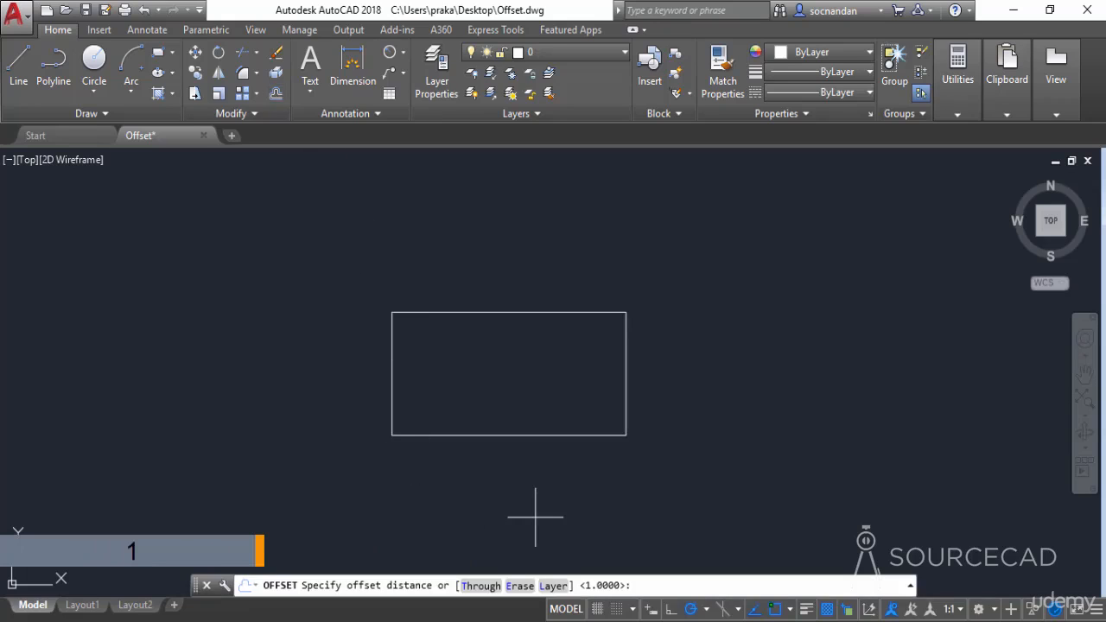
pyautogui.press('Return')
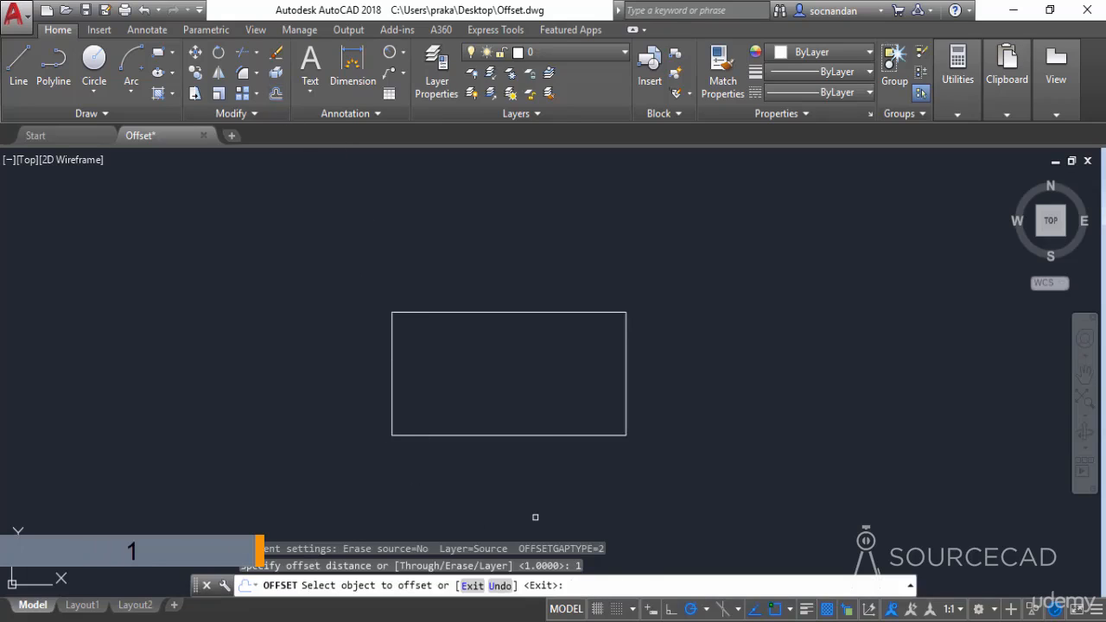
pyautogui.click(562, 314)
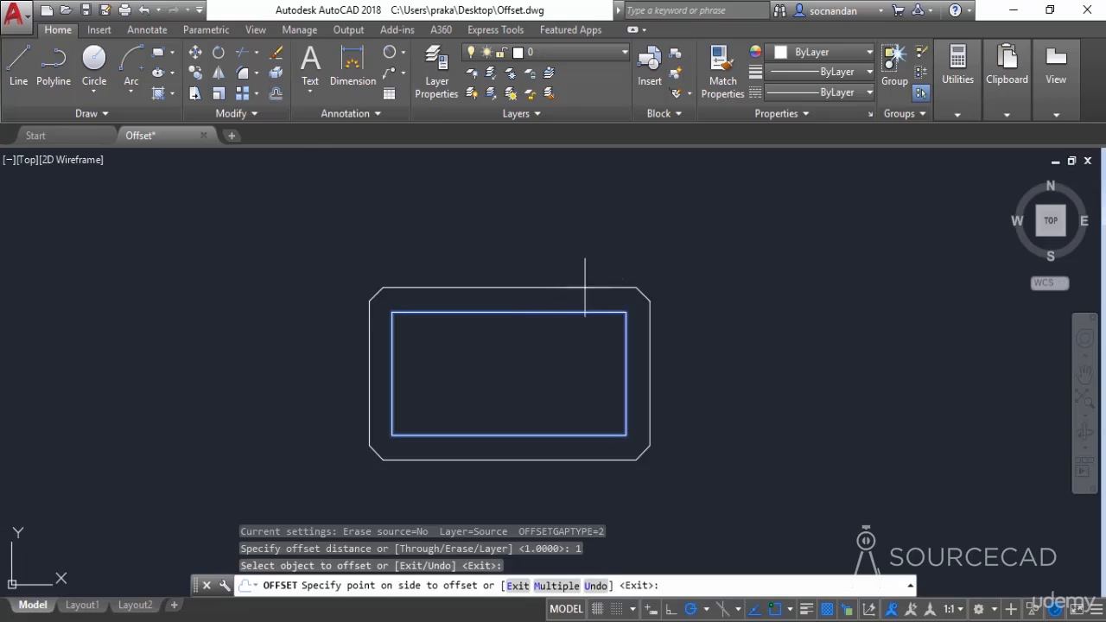
pyautogui.click(679, 243)
pyautogui.rightClick(698, 301)
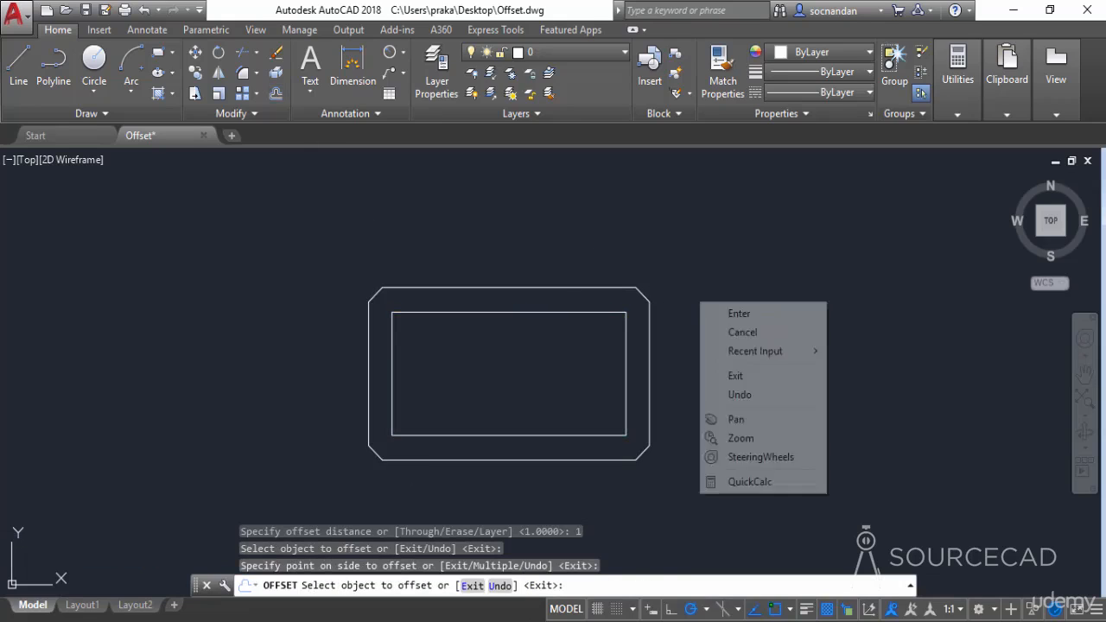
pyautogui.click(715, 314)
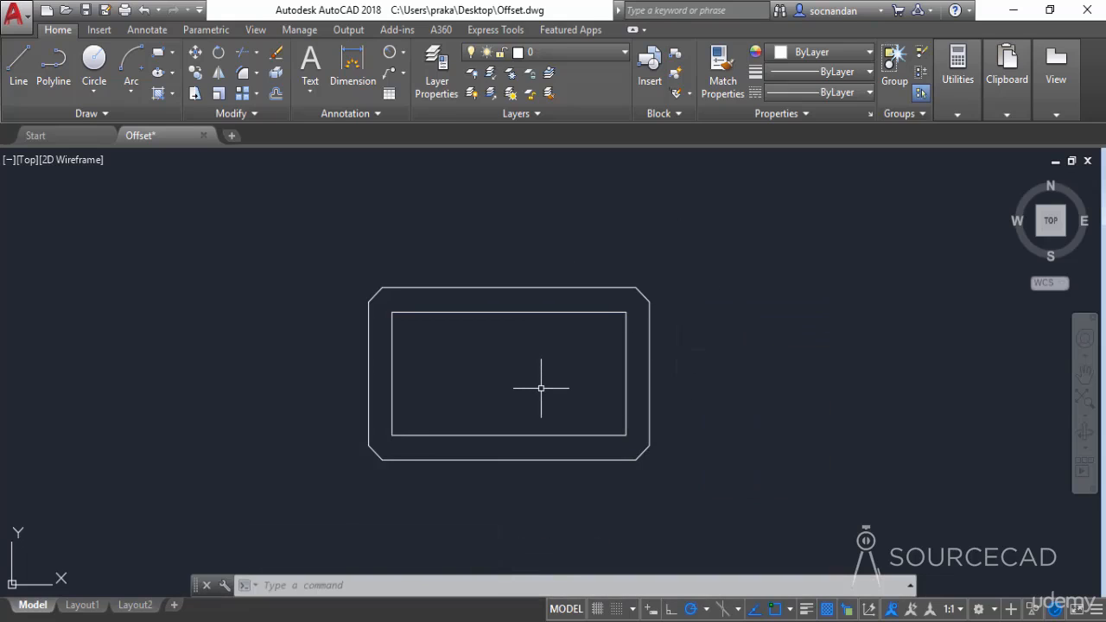
# Step: Set the OFFSETGAPTYPE system variable back to 0
pyautogui.write('of')
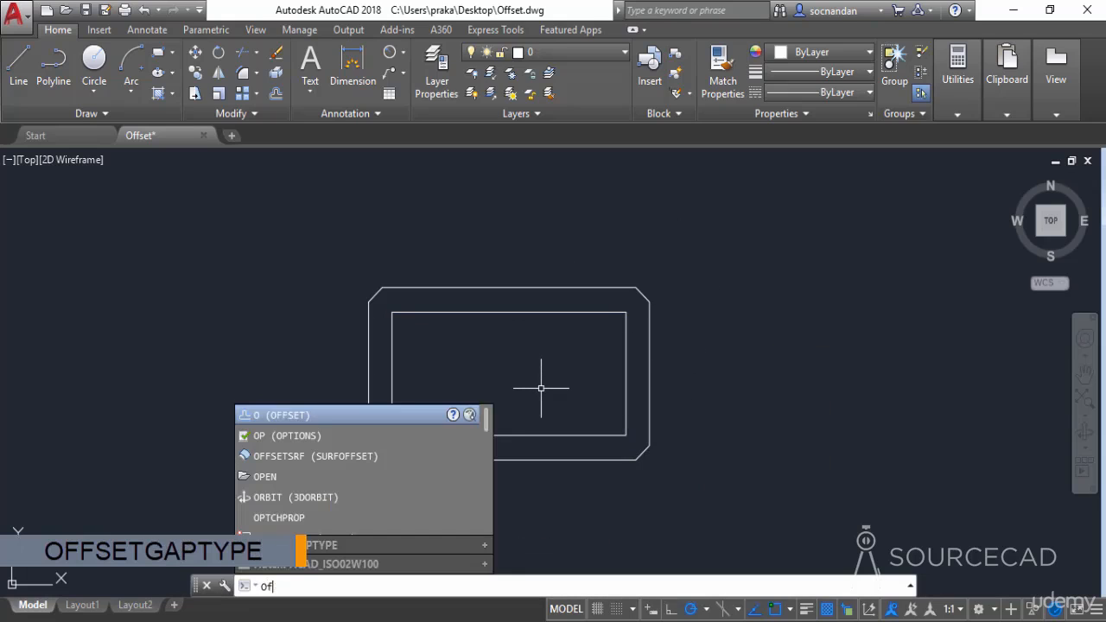
pyautogui.write('fsetgap')
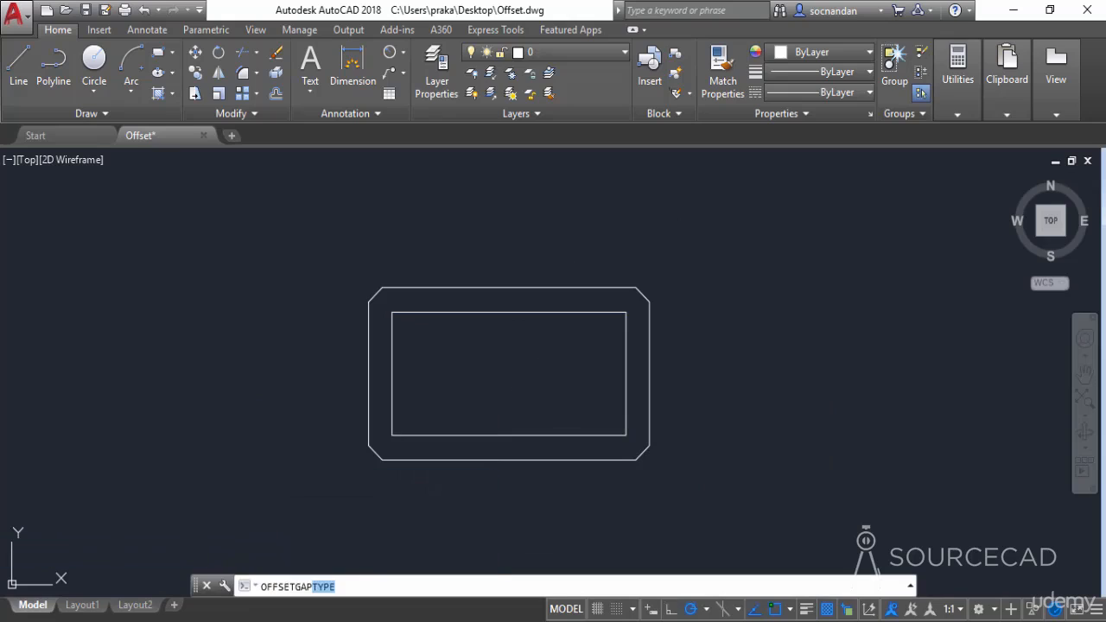
pyautogui.press('Return')
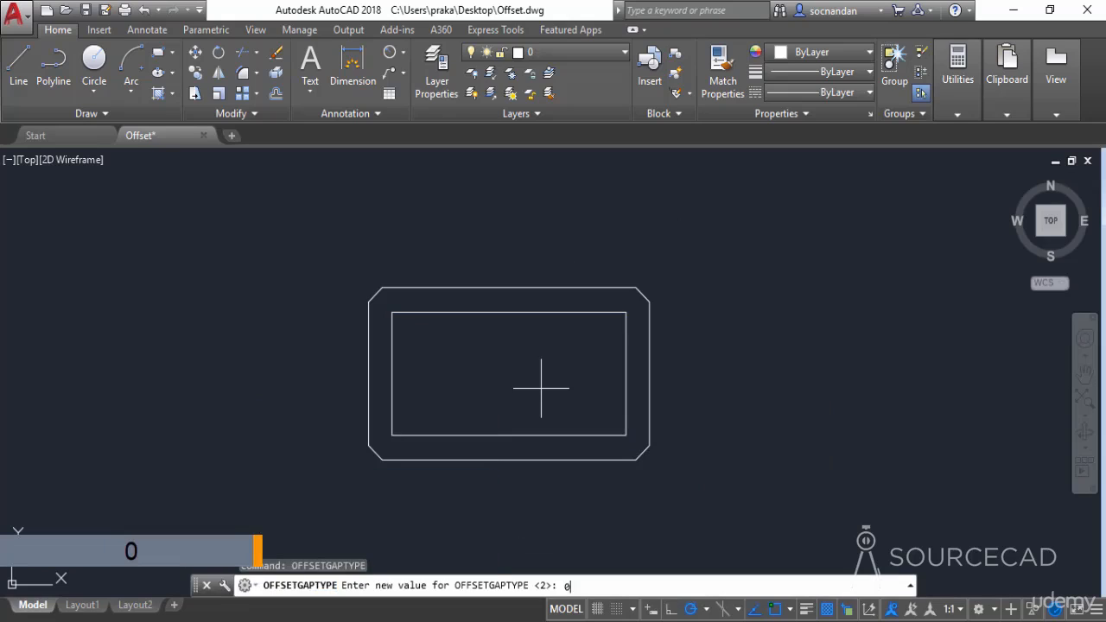
pyautogui.write('0')
pyautogui.press('Return')
# Step: Erase the outer chamfered offset copy around the rectangle
pyautogui.click(543, 287)
pyautogui.rightClick(544, 287)
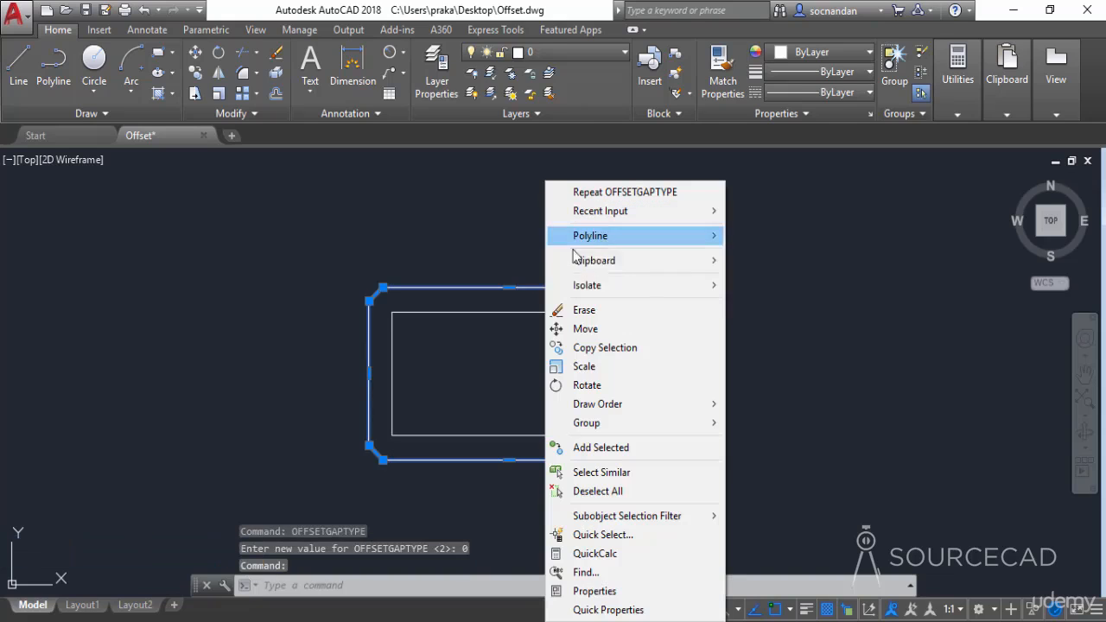
pyautogui.click(601, 309)
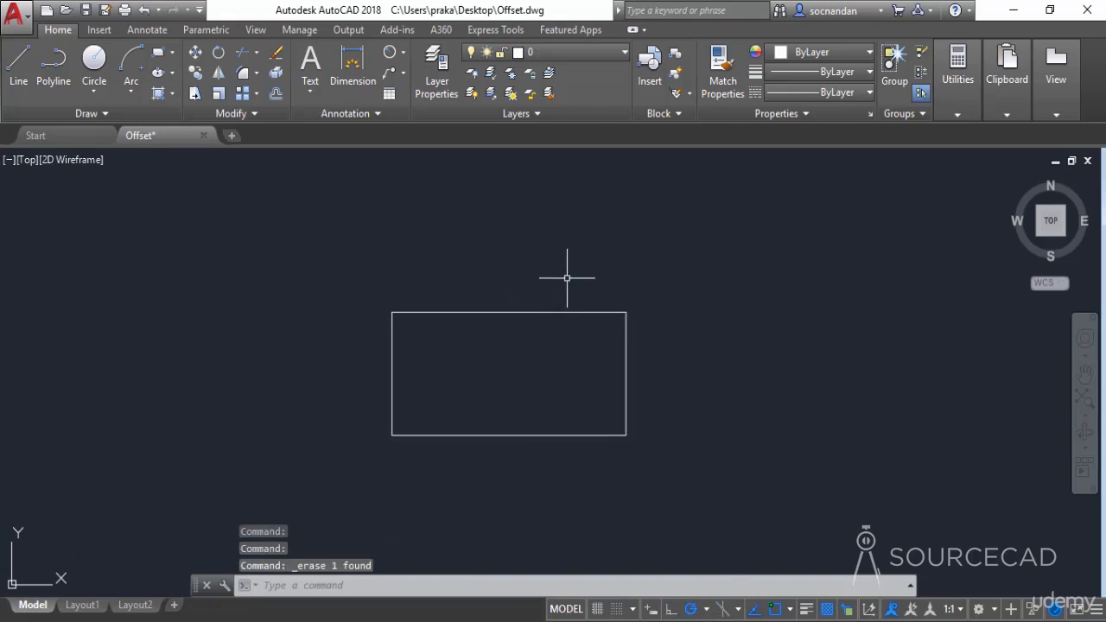
# Step: Offset the rectangle outward with the Through option, picking a point just outside the midpoint of its right edge
pyautogui.click(276, 95)
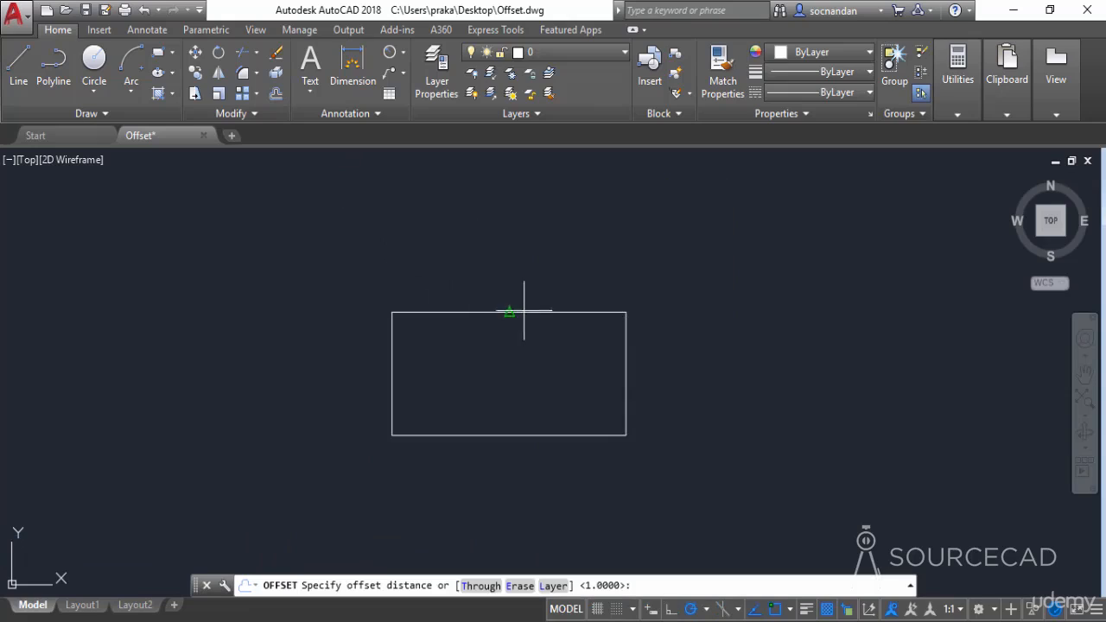
pyautogui.click(482, 586)
pyautogui.click(627, 380)
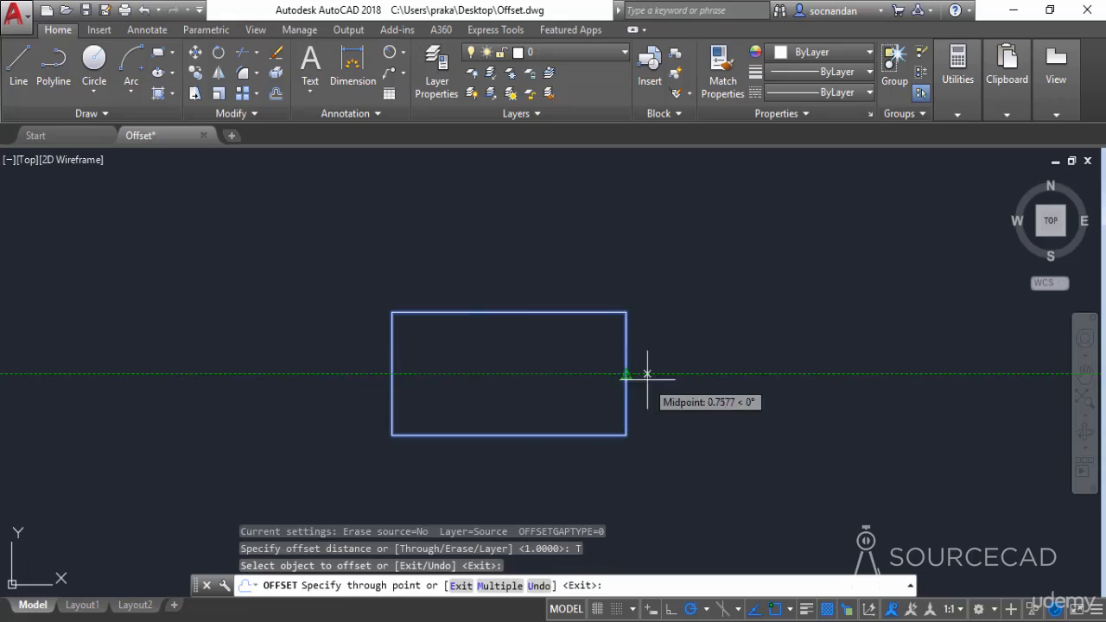
pyautogui.click(662, 373)
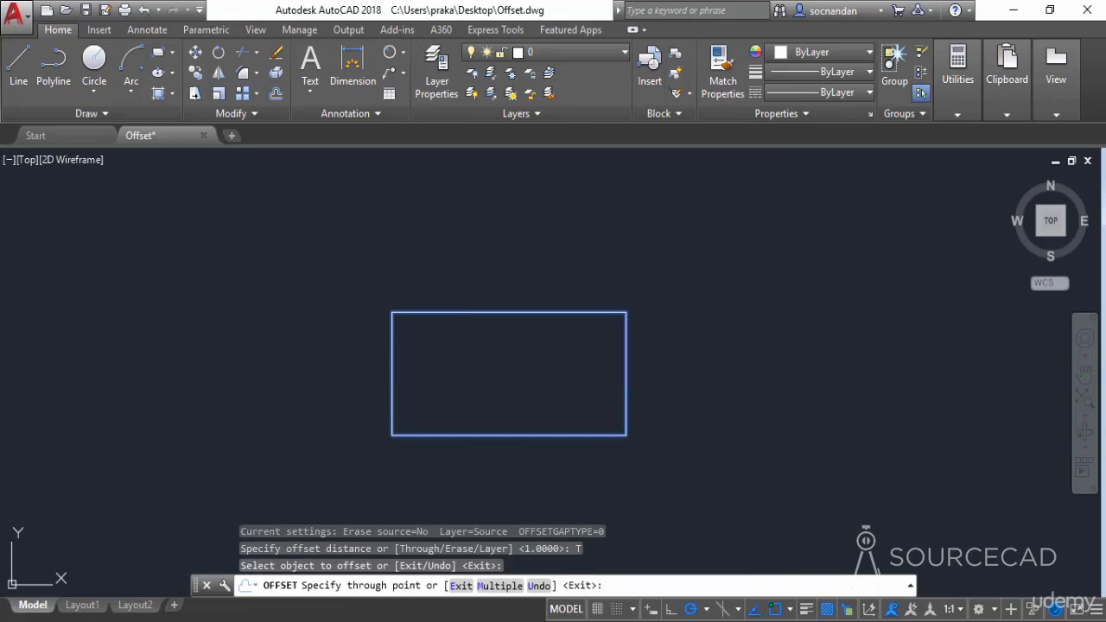
pyautogui.press('Escape')
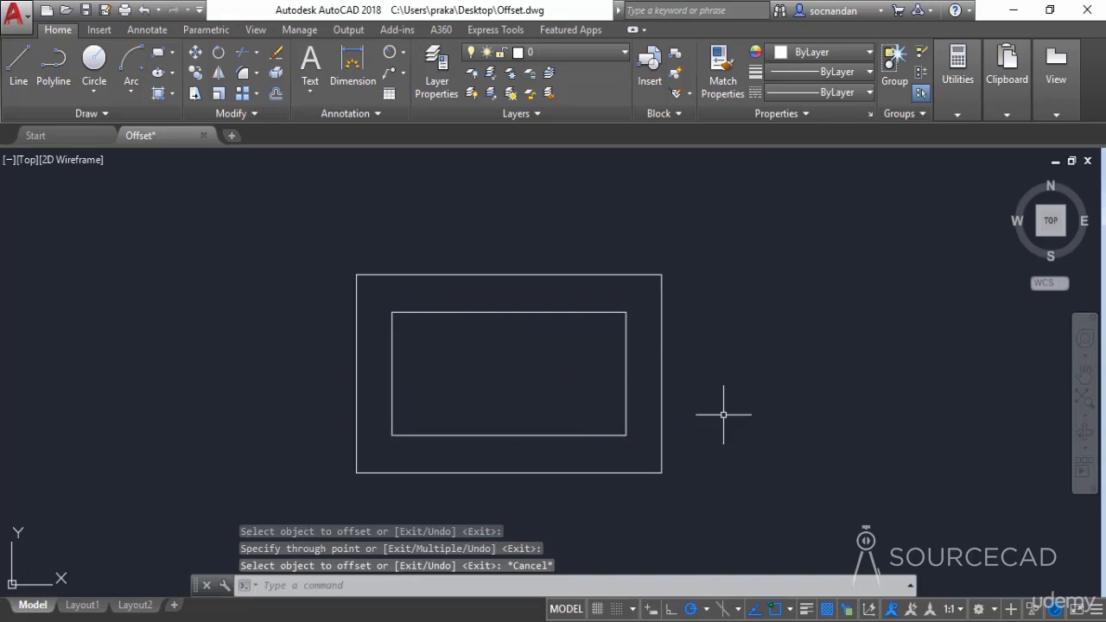